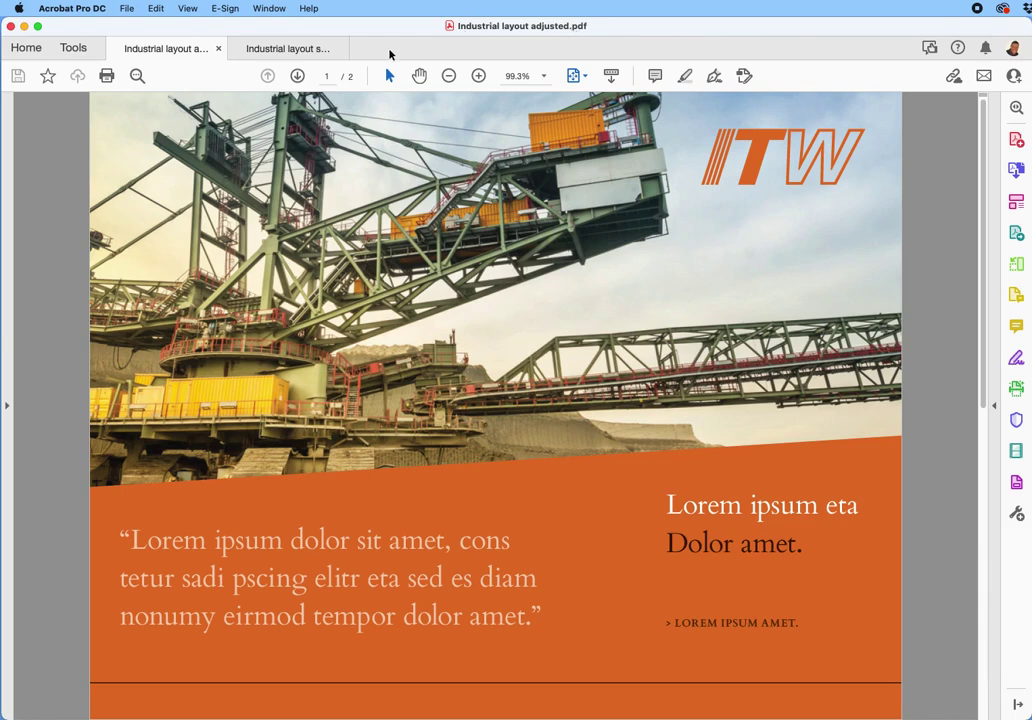
Step: Compare both pages of the supplied and adjusted Industrial layout PDFs, checking the page size of each
left_click(288, 50)
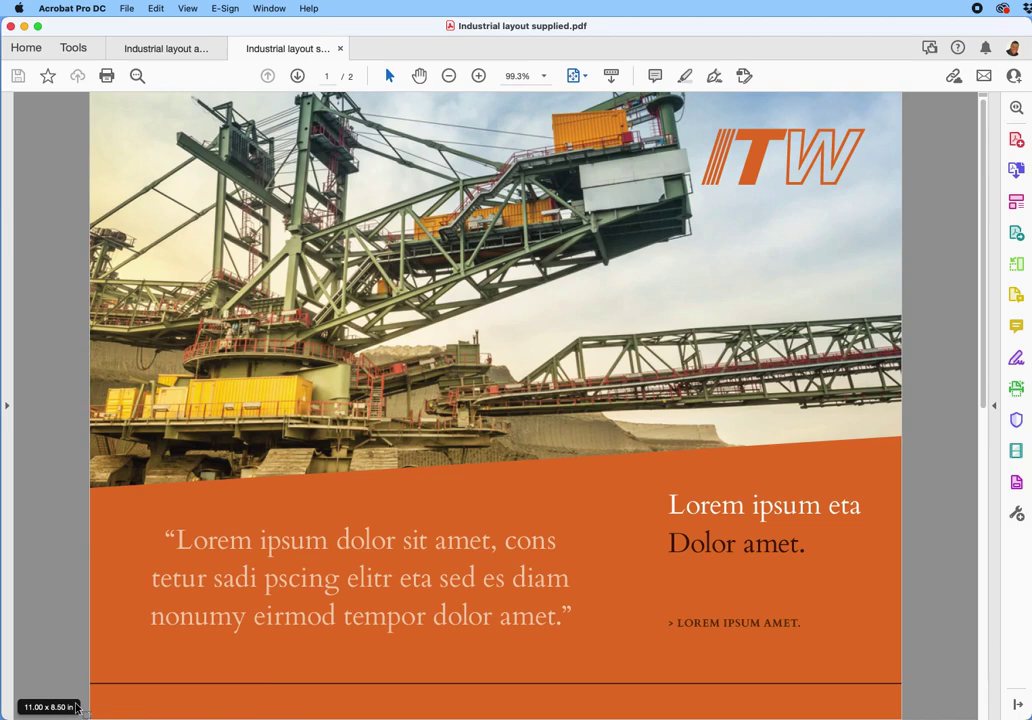
key("Page_Down")
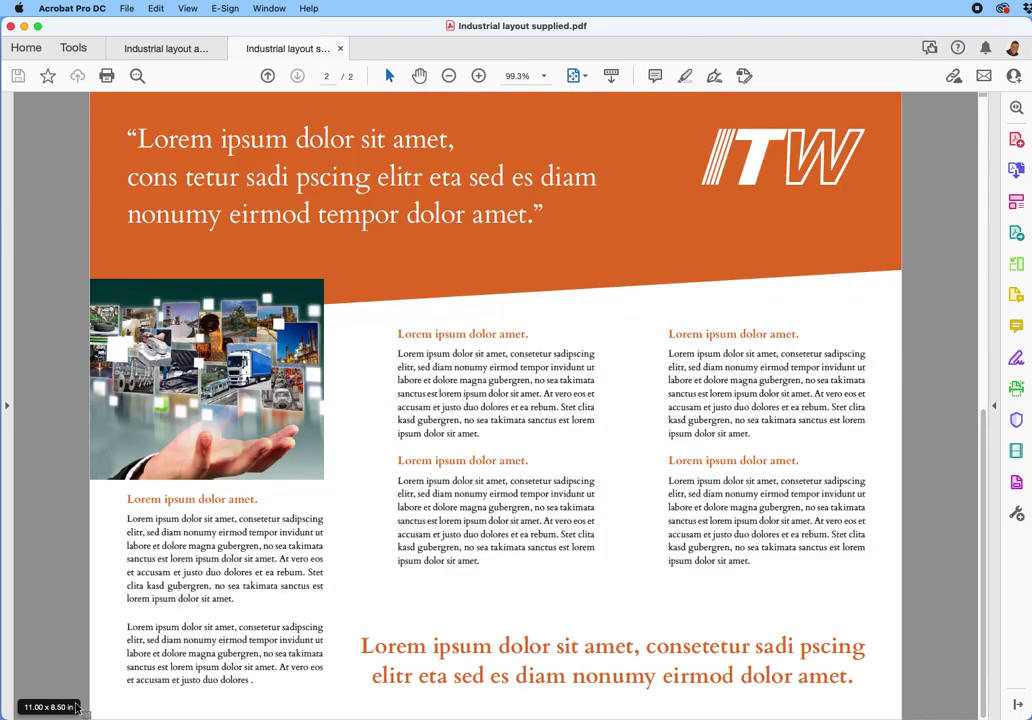
key("Page_Up")
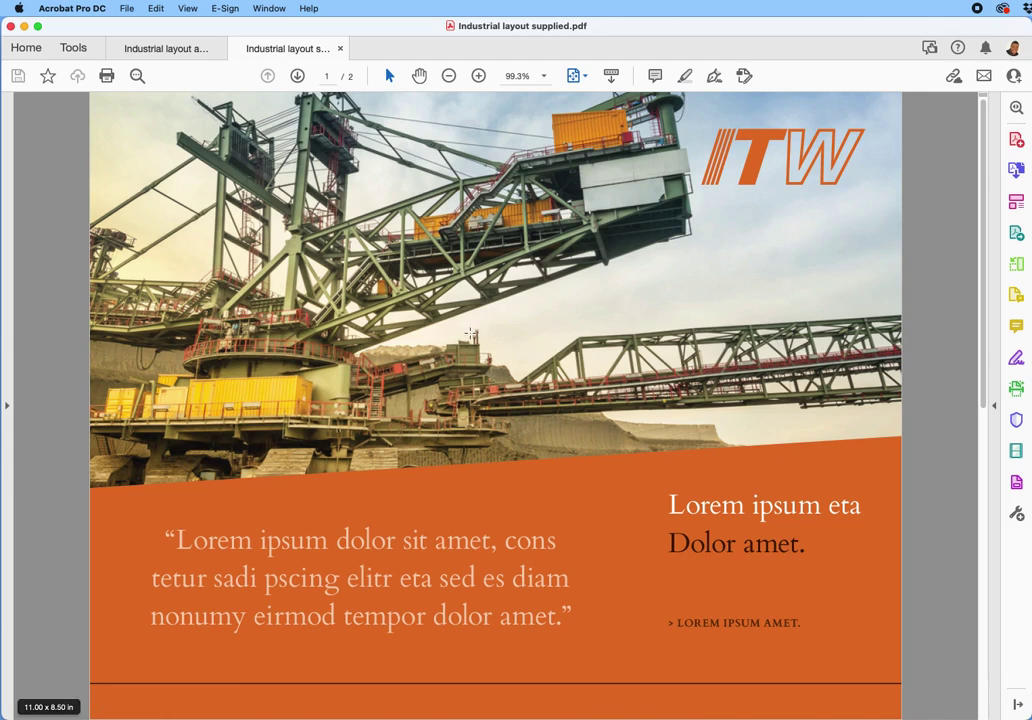
left_click(180, 52)
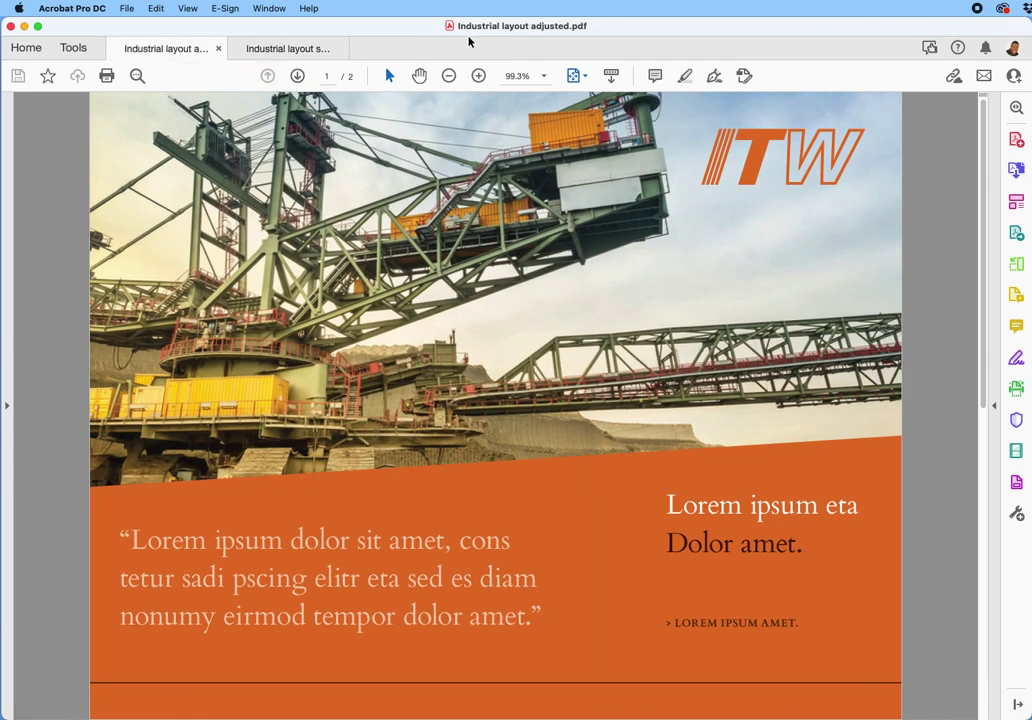
mouse_move(127, 687)
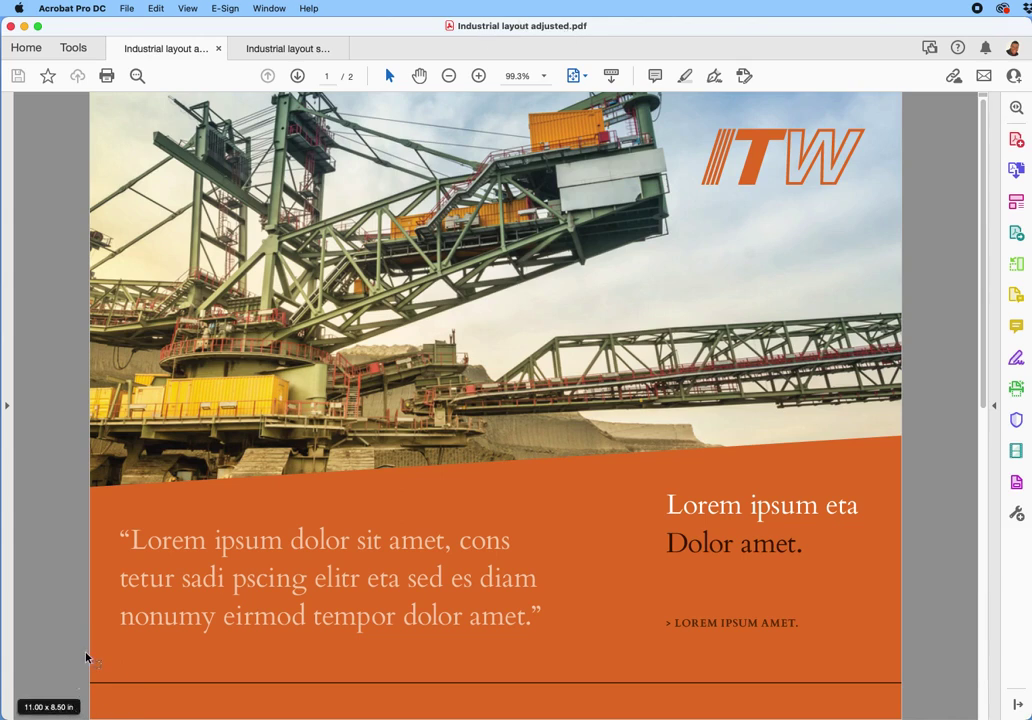
scroll(90, 646, "down", 2)
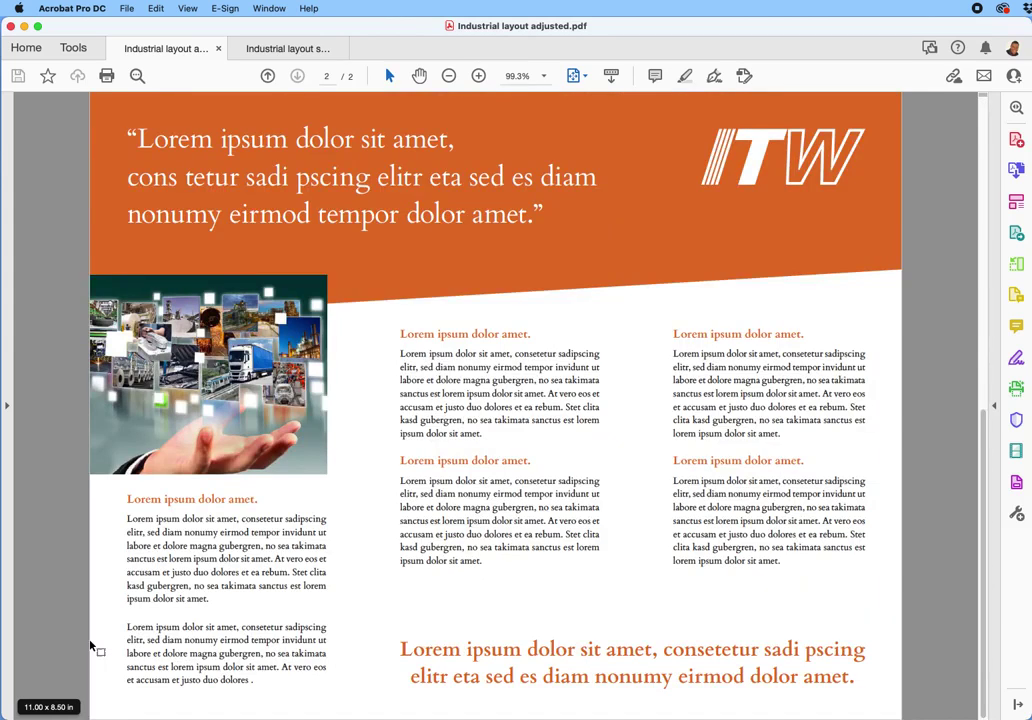
scroll(90, 646, "up", 2)
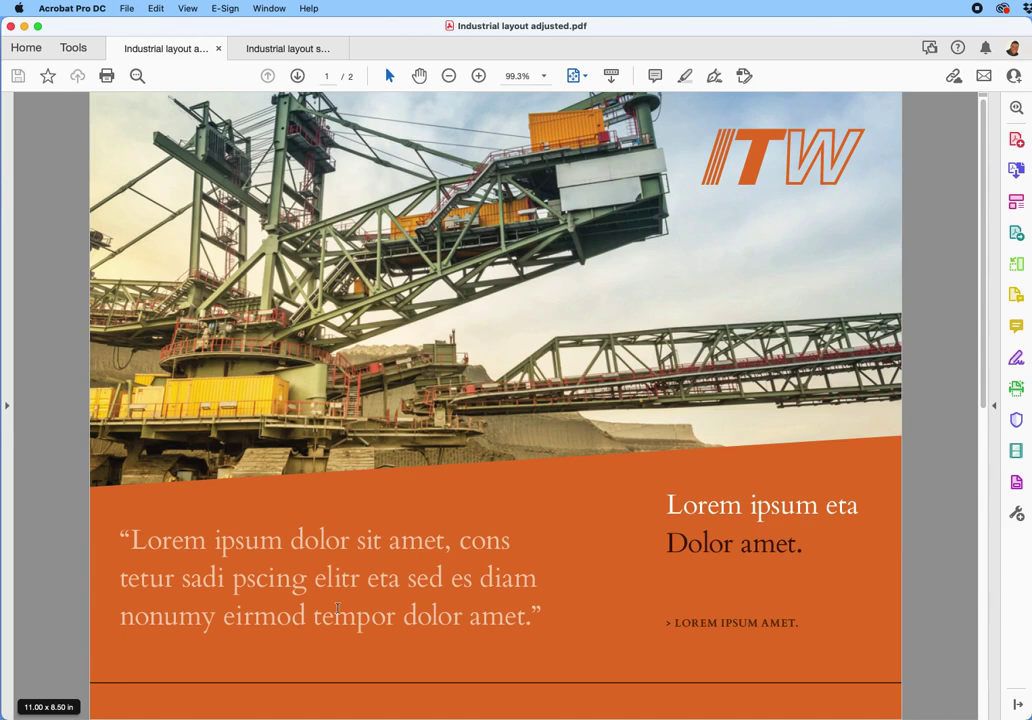
Step: Switch to InDesign, compare the supplied and adjusted layouts, and view page 2 of the supplied document with its page thumbnails shown
key("super+Tab")
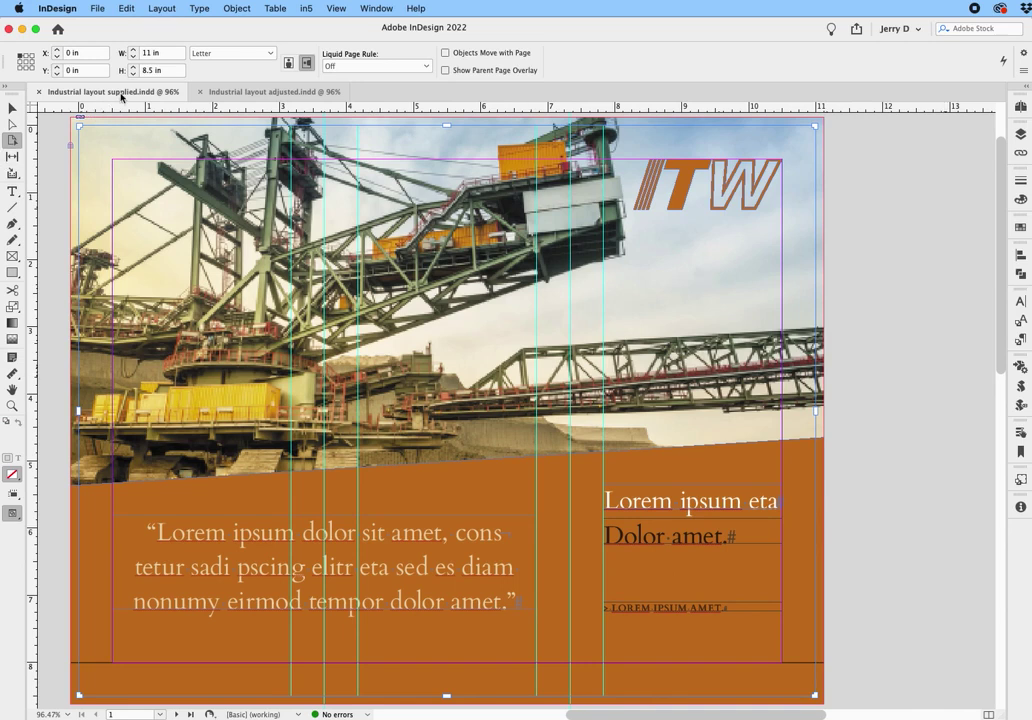
left_click(253, 92)
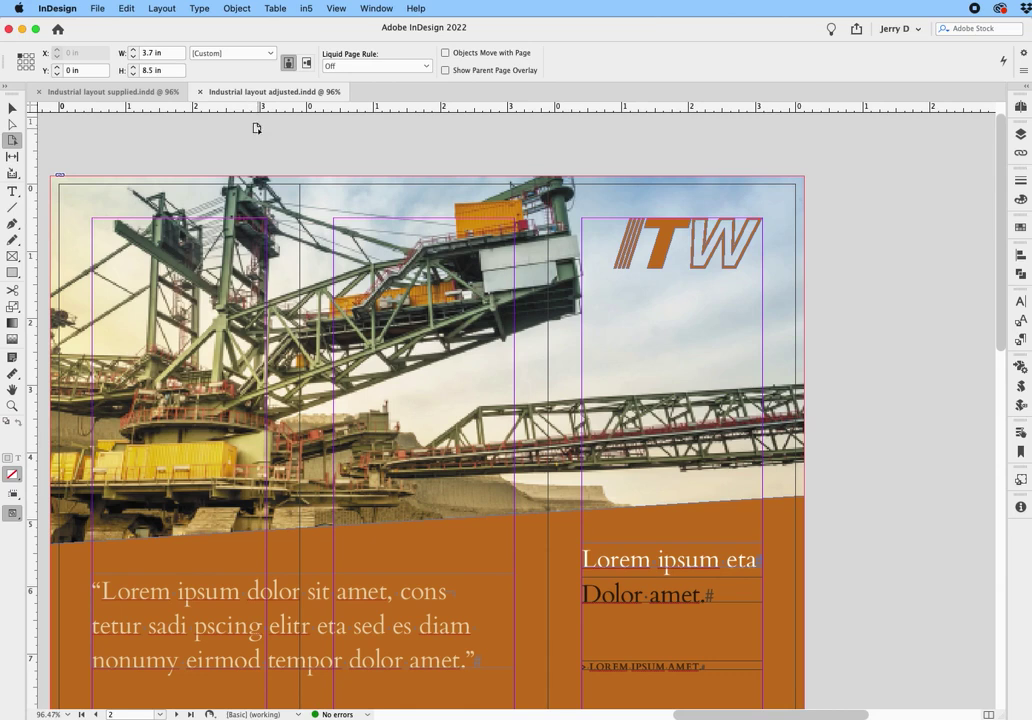
scroll(256, 128, "down", 2)
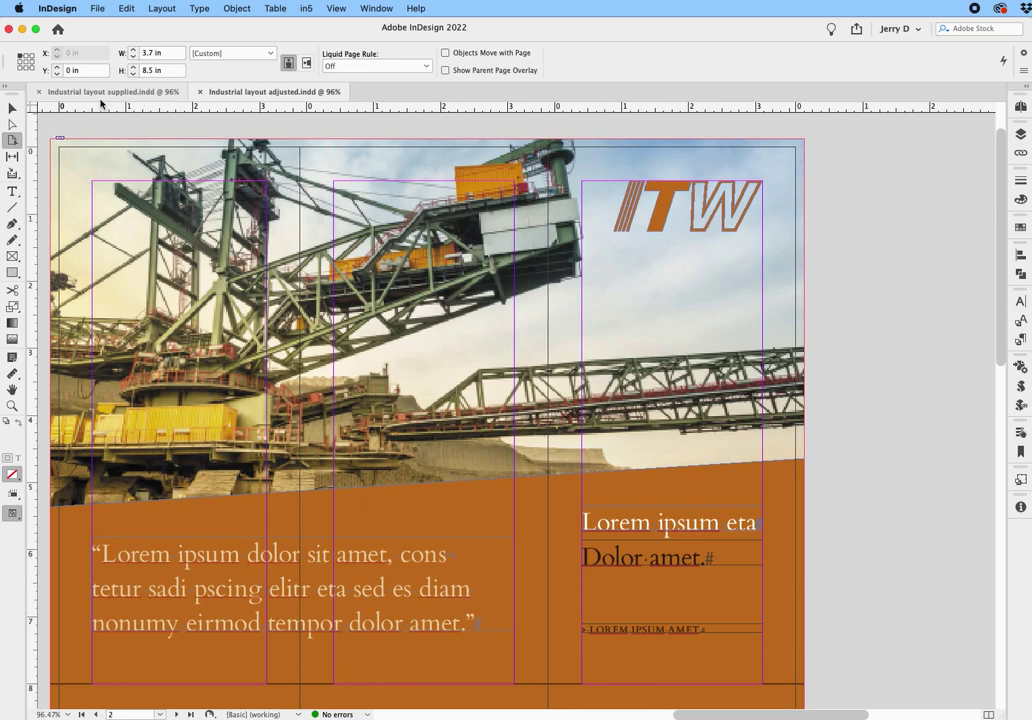
left_click(122, 90)
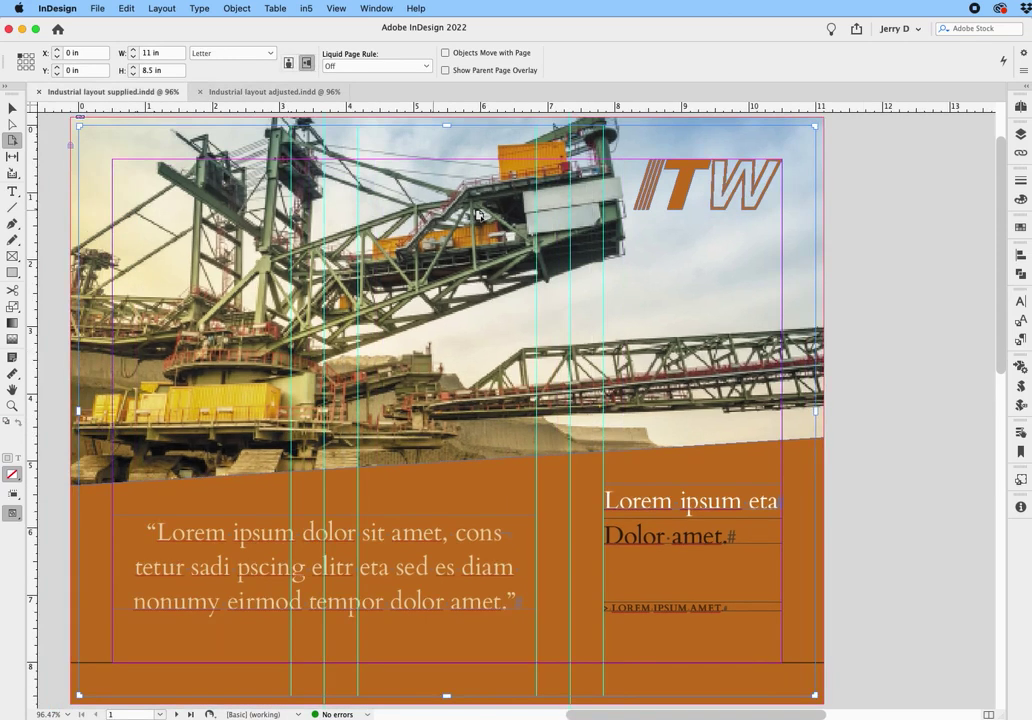
left_click(1022, 106)
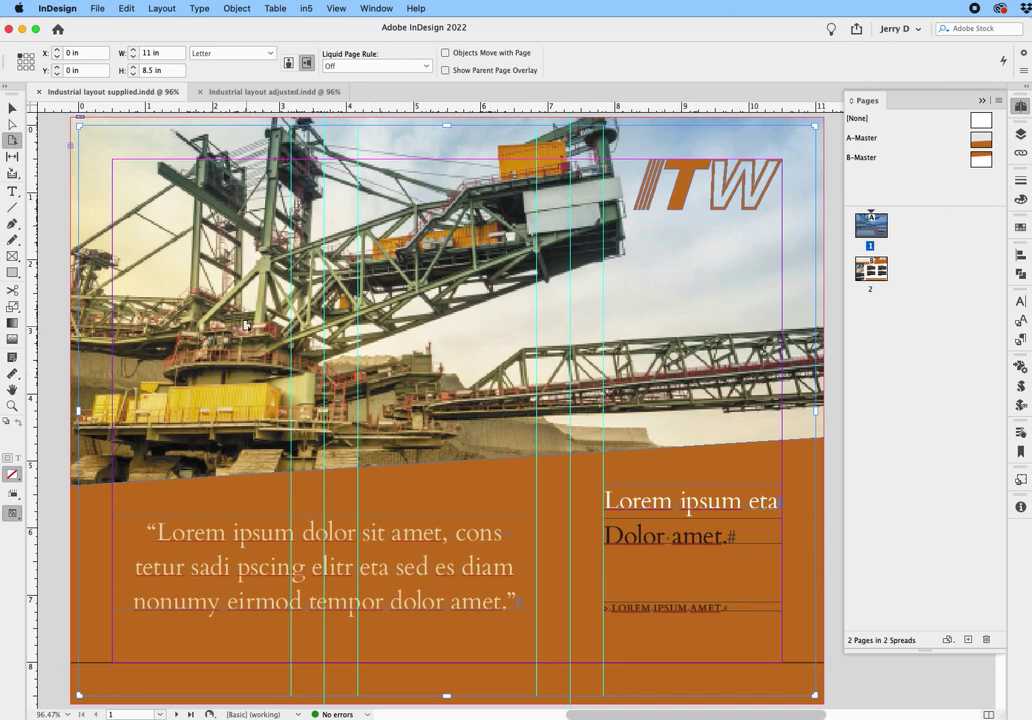
double_click(866, 272)
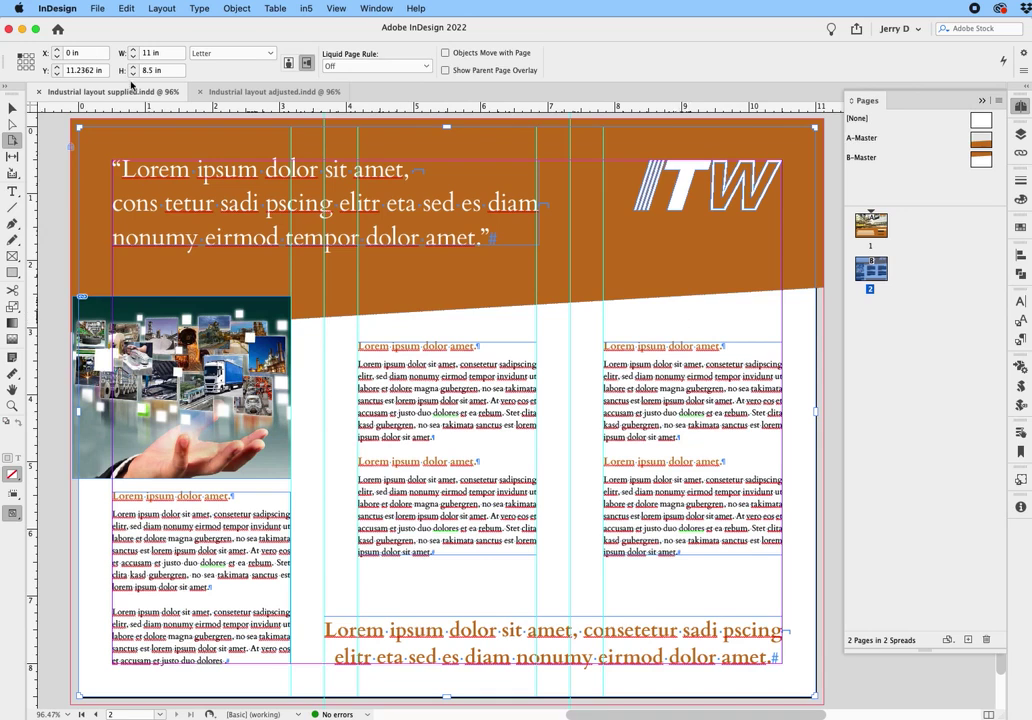
Step: Review the two three-panel spreads of the Industrial layout adjusted document
left_click(263, 93)
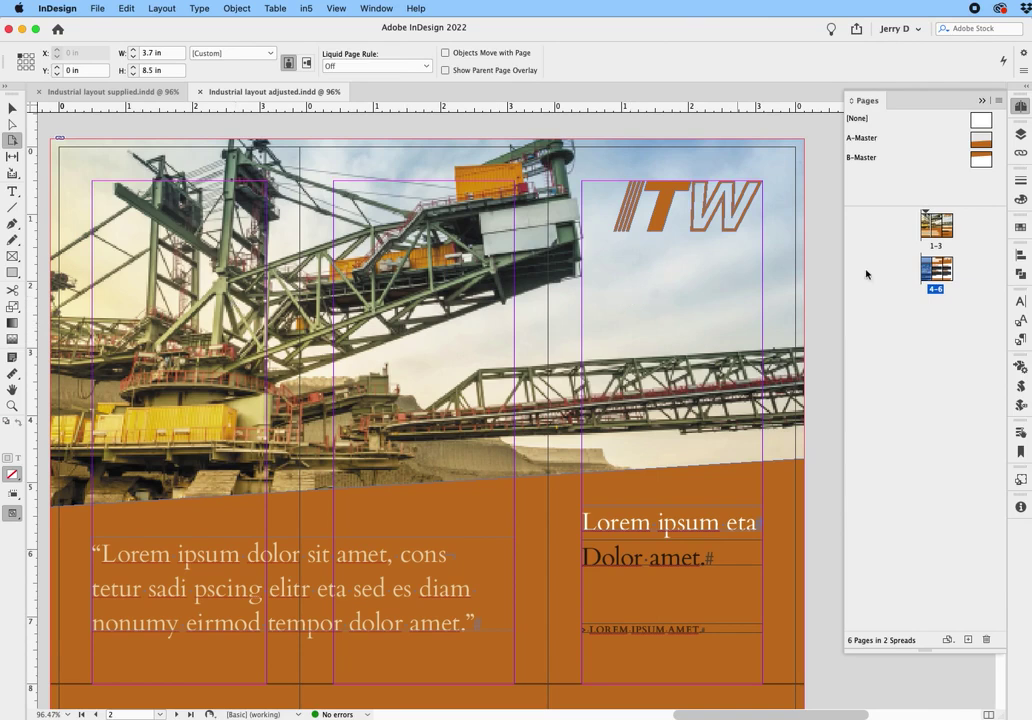
scroll(698, 314, "down", 10)
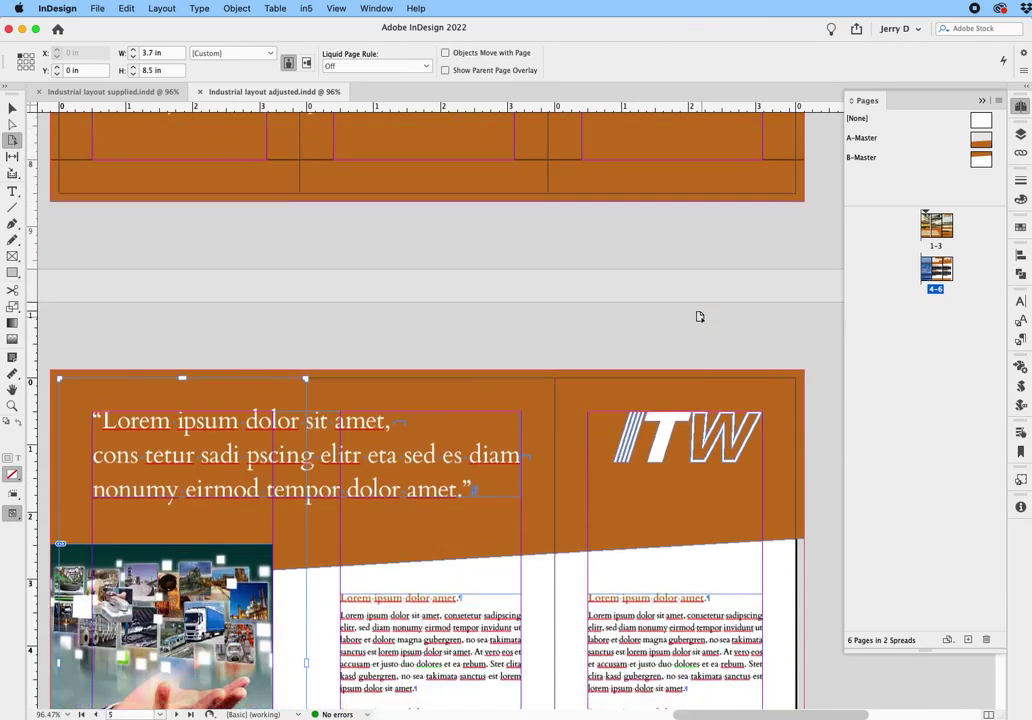
scroll(698, 314, "down", 5)
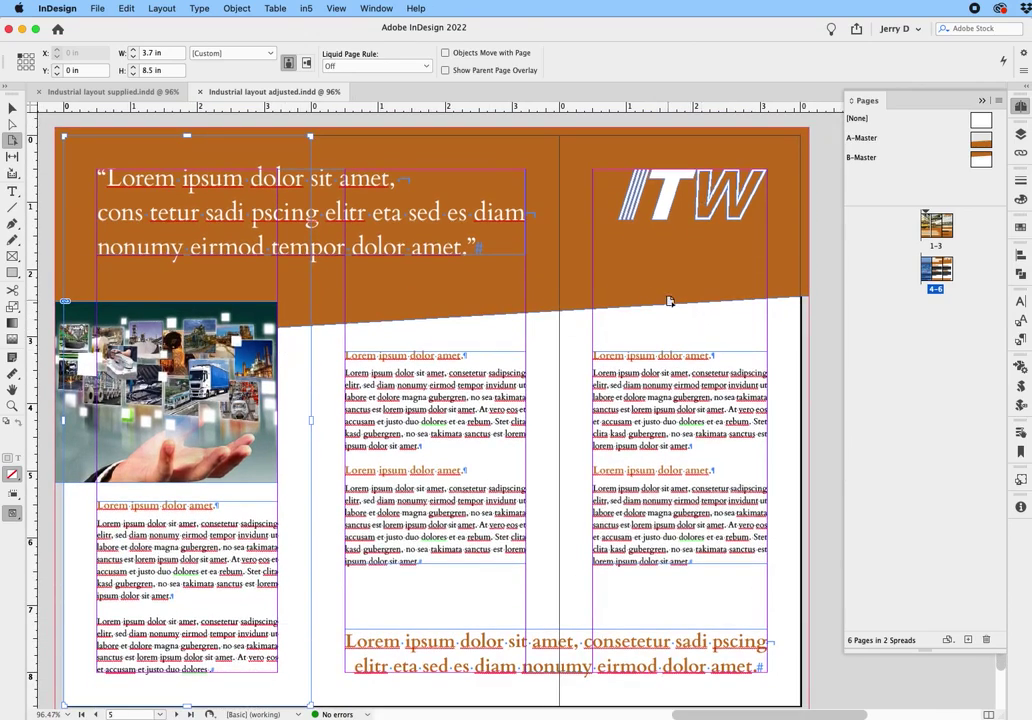
scroll(686, 330, "up", 15)
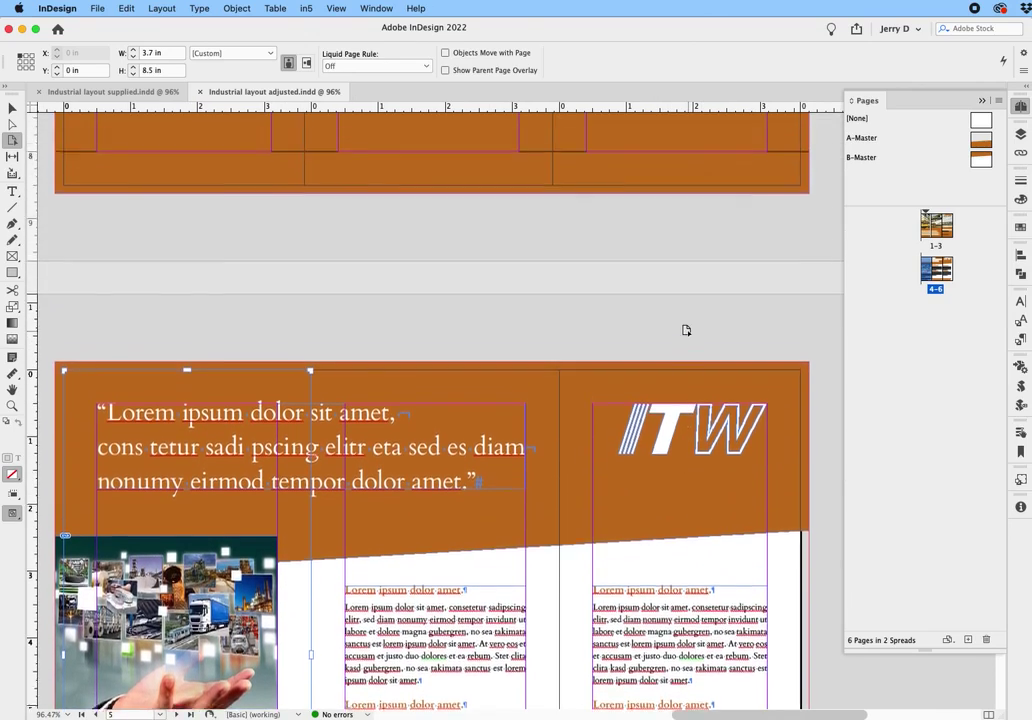
scroll(686, 330, "up", 1)
scroll(686, 330, "down", 2)
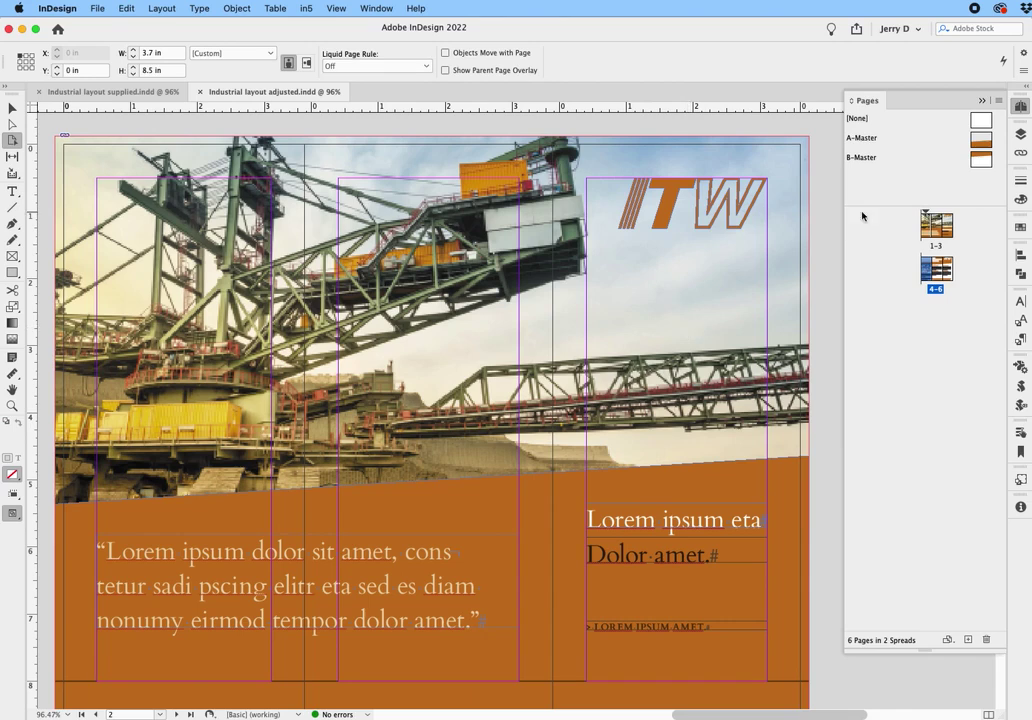
Step: Use the Page tool to check the width of each of the three panels in the first spread
left_click(12, 140)
scroll(160, 178, "up", 2)
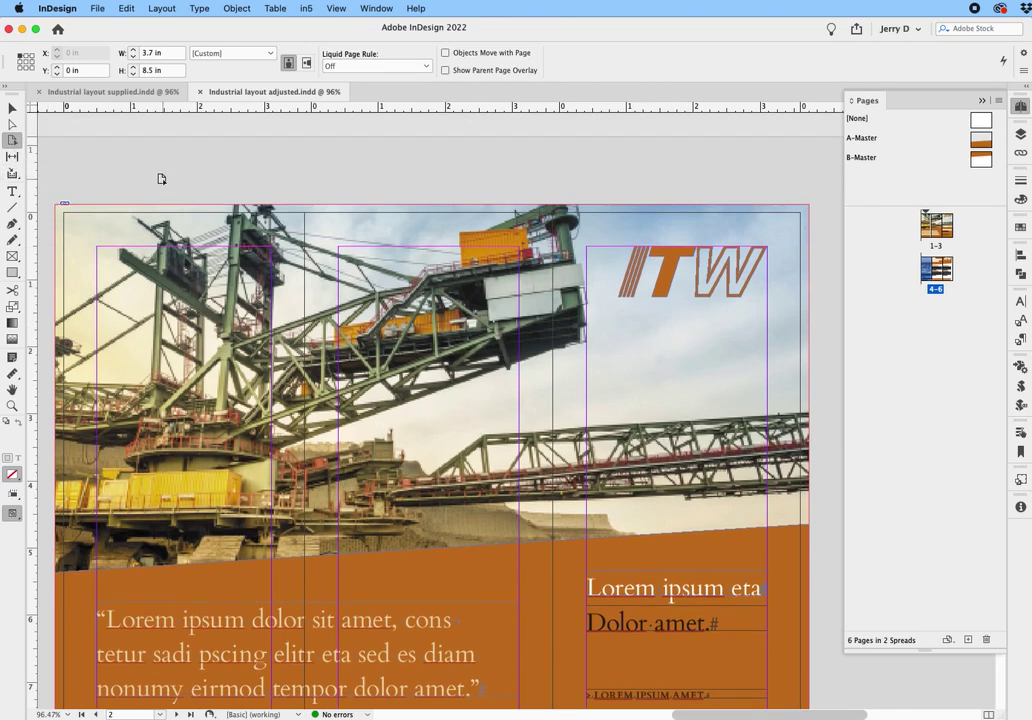
scroll(160, 178, "down", 2)
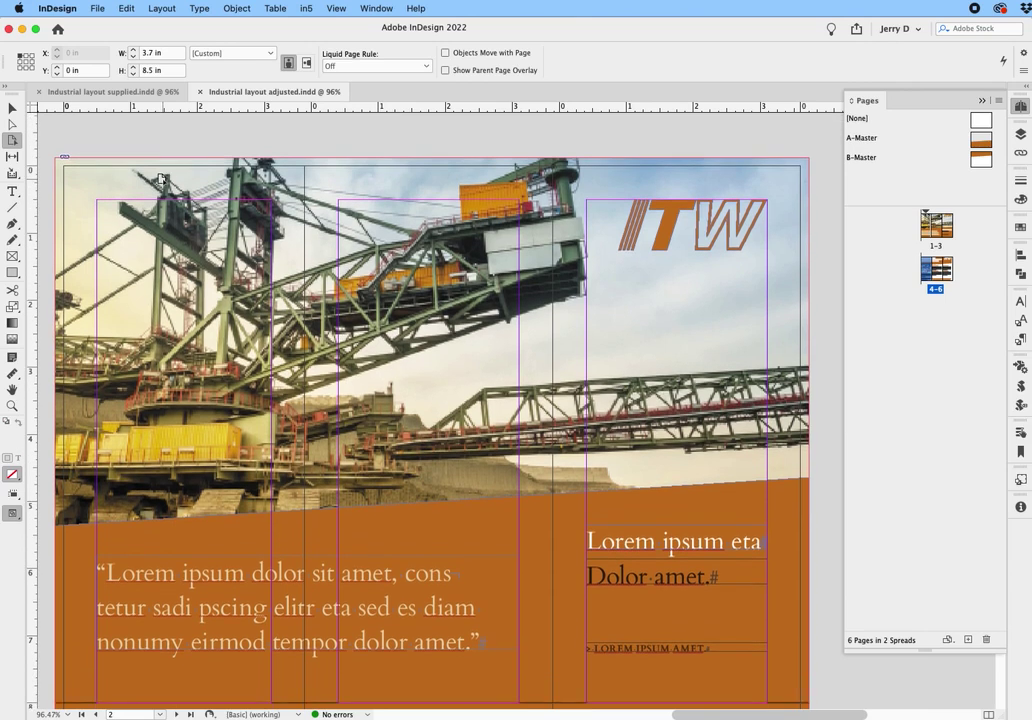
scroll(160, 178, "down", 5)
scroll(186, 208, "up", 6)
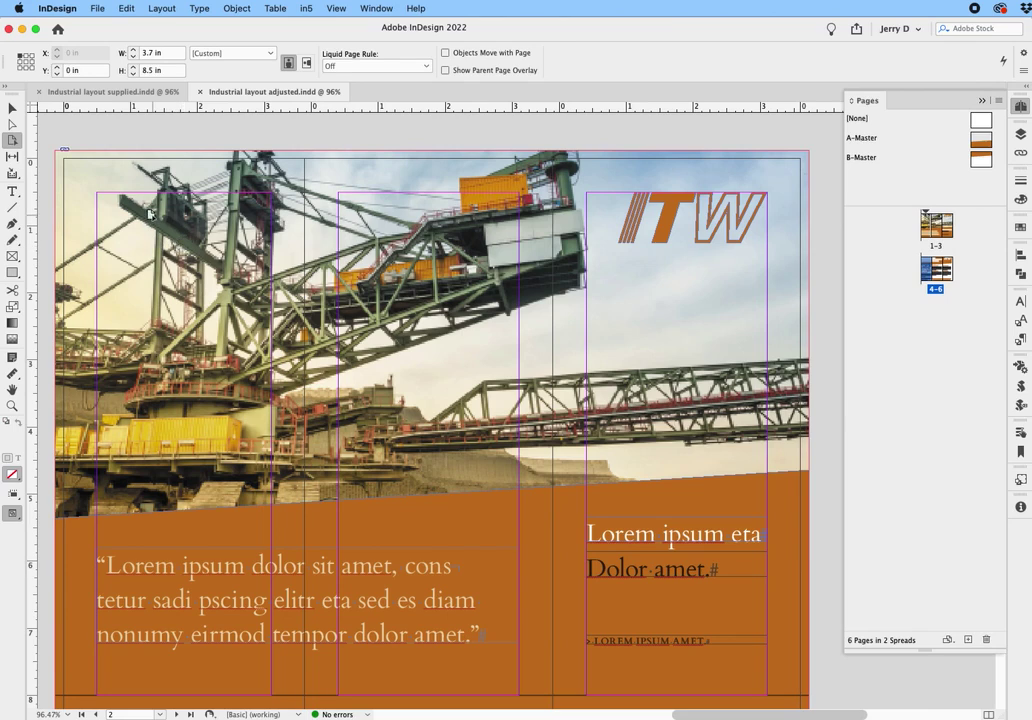
left_click(150, 213)
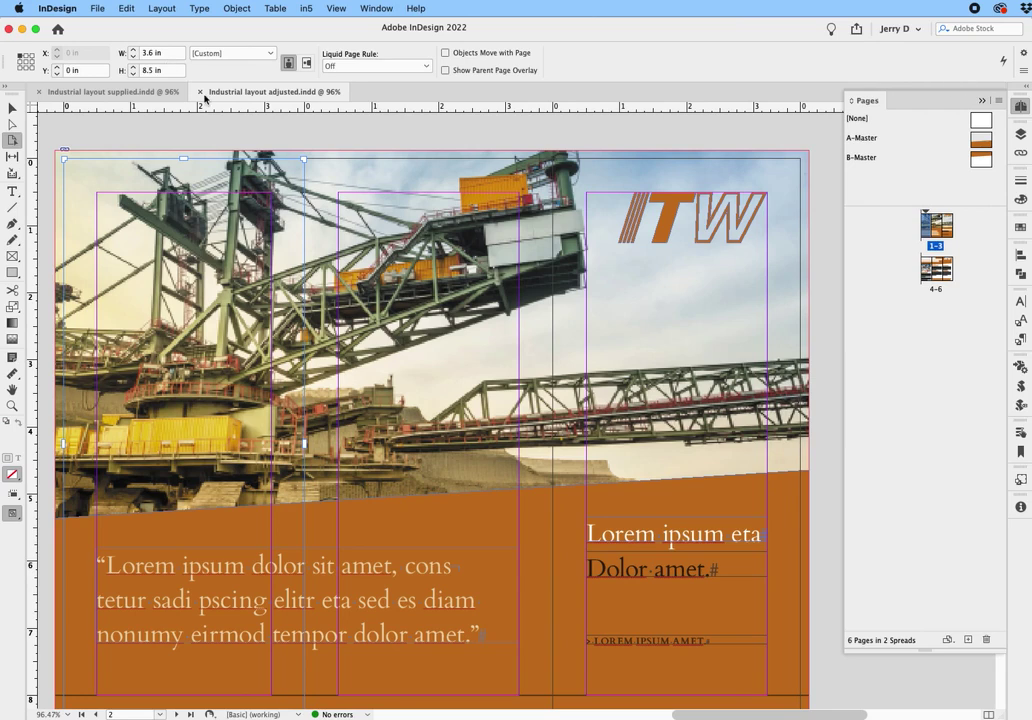
left_click(367, 174)
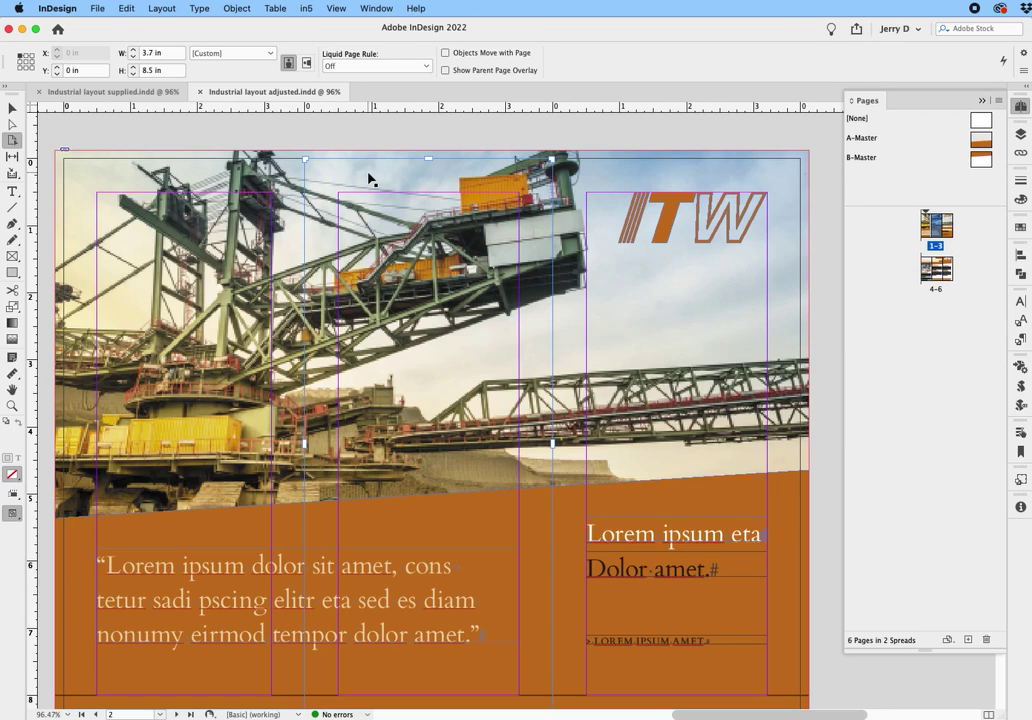
left_click(643, 171)
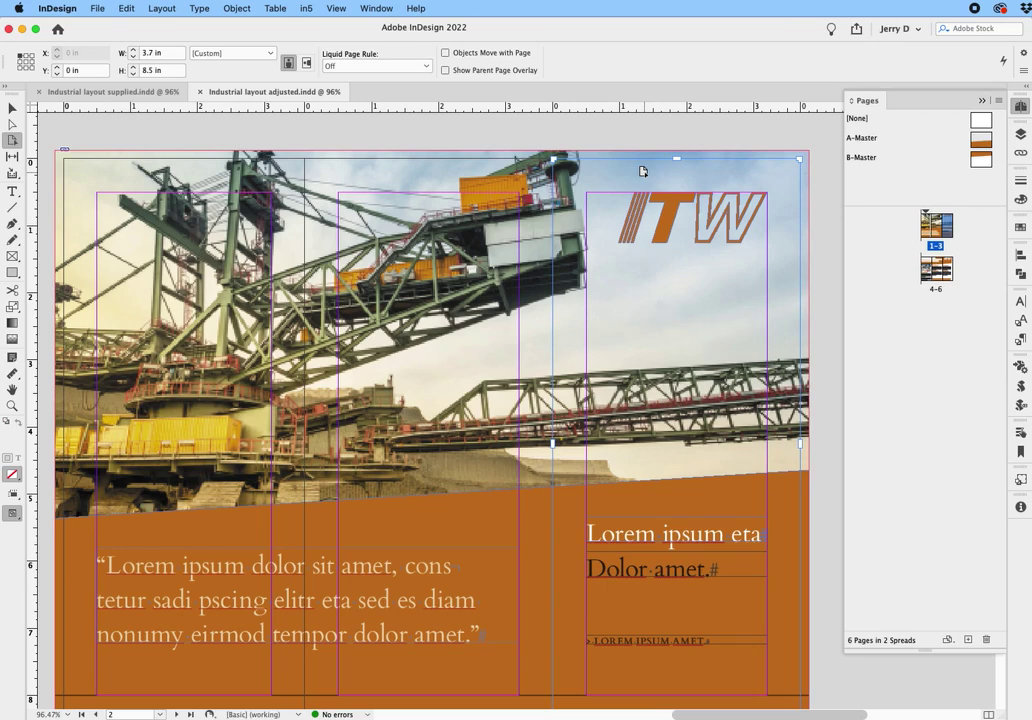
left_click(399, 193)
left_click(165, 207)
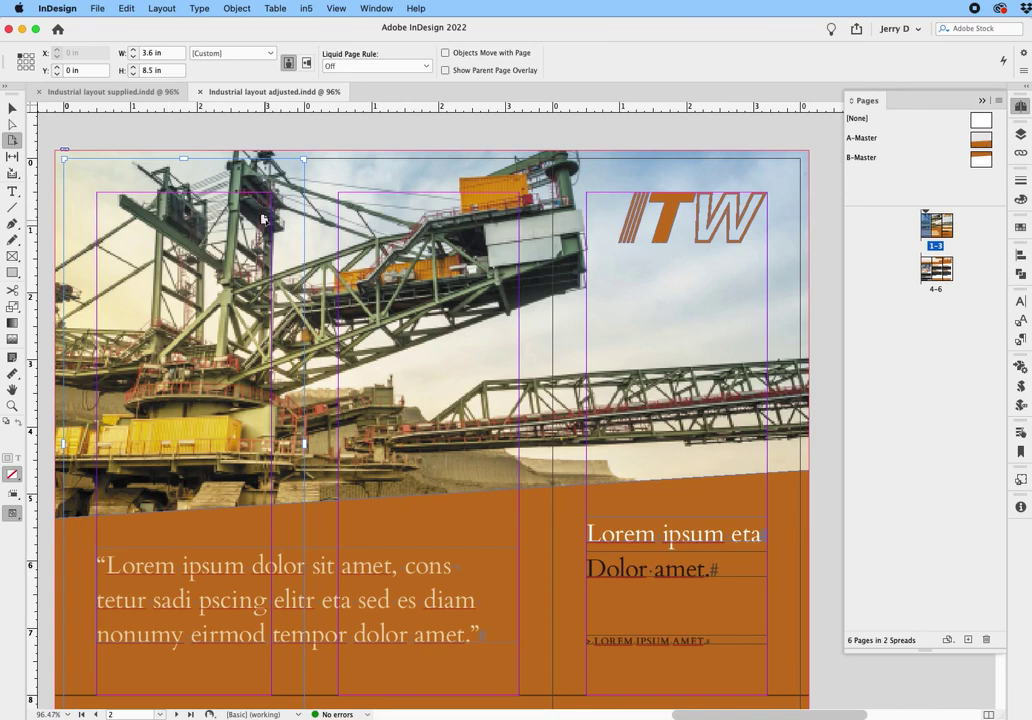
Step: Check the width of each of the three panels in the second spread with the Page tool
scroll(261, 218, "down", 2)
scroll(261, 218, "down", 10)
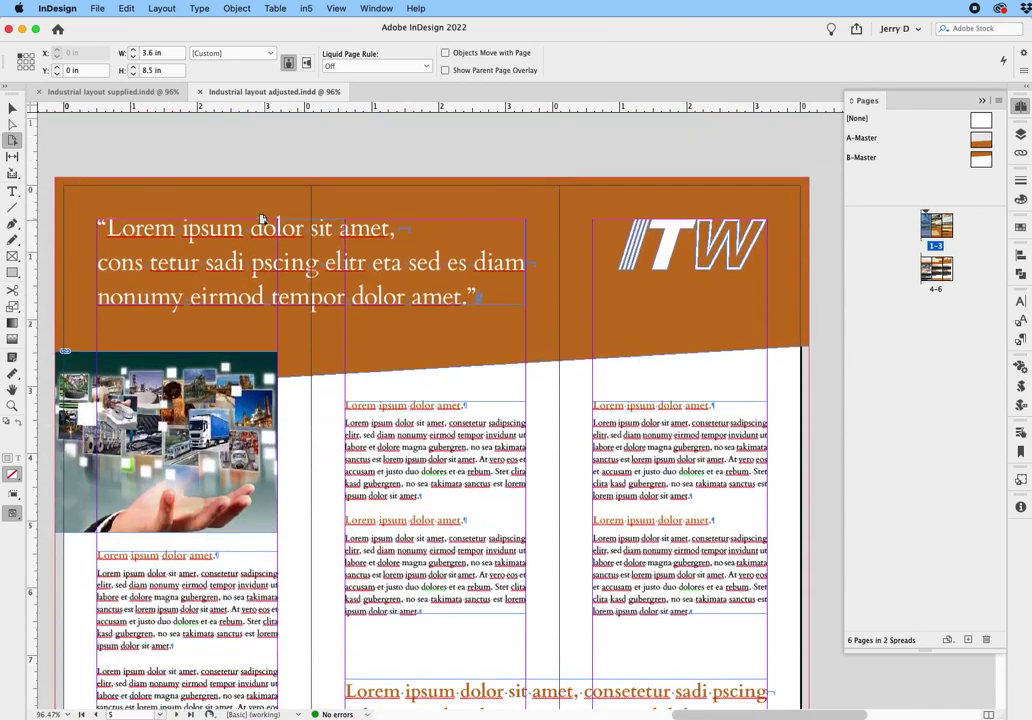
scroll(261, 218, "down", 3)
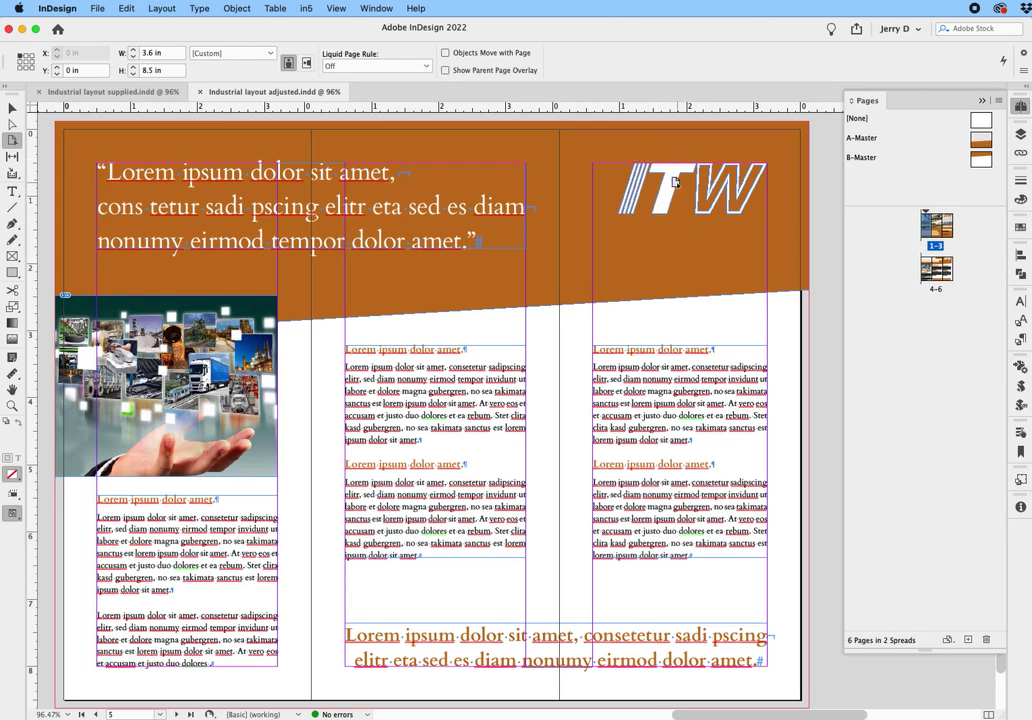
scroll(675, 182, "up", 2)
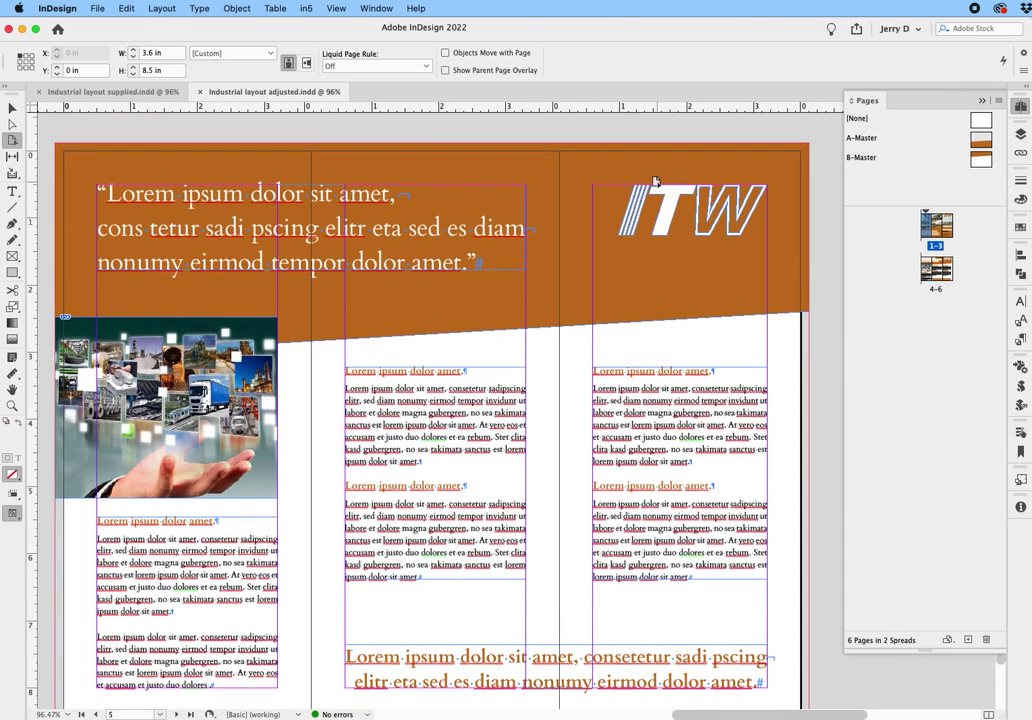
left_click(655, 181)
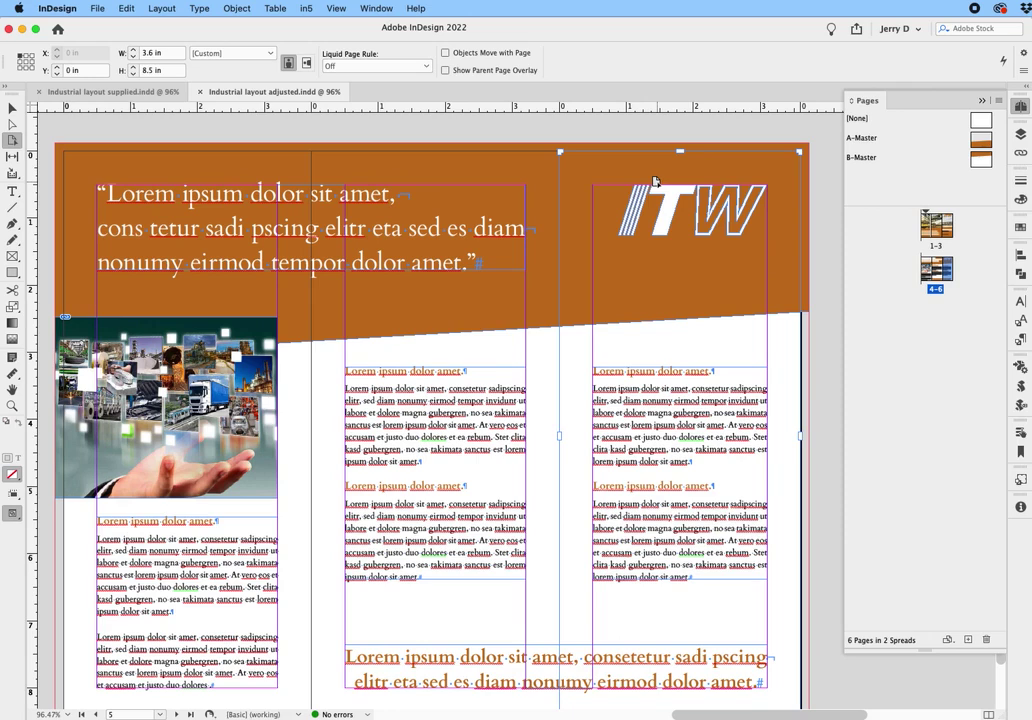
left_click(420, 173)
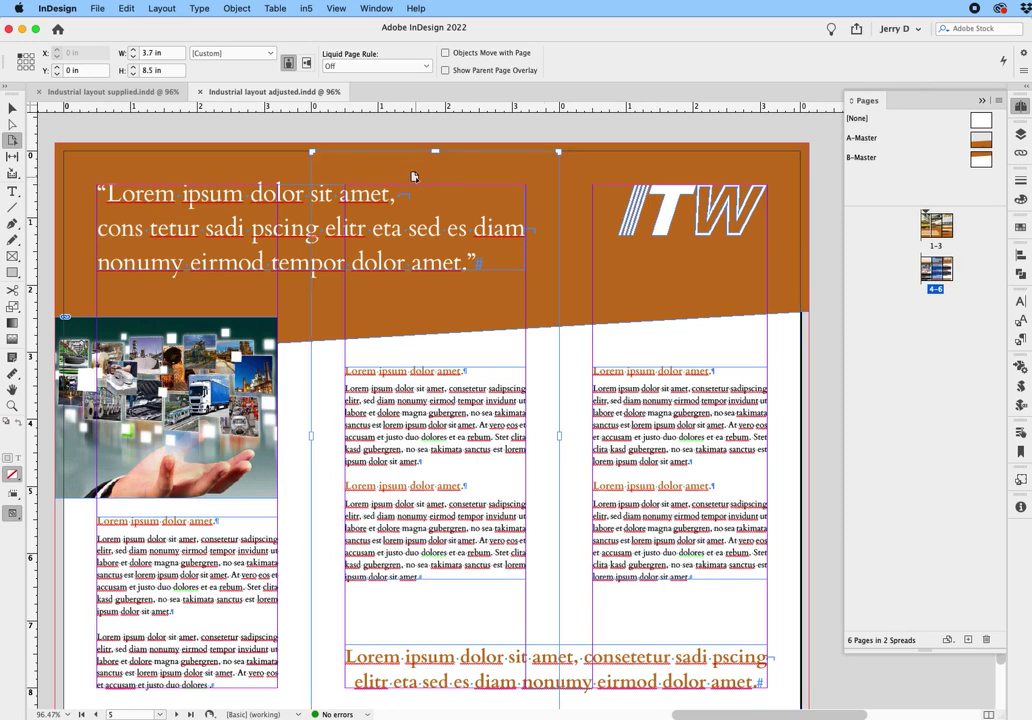
left_click(195, 175)
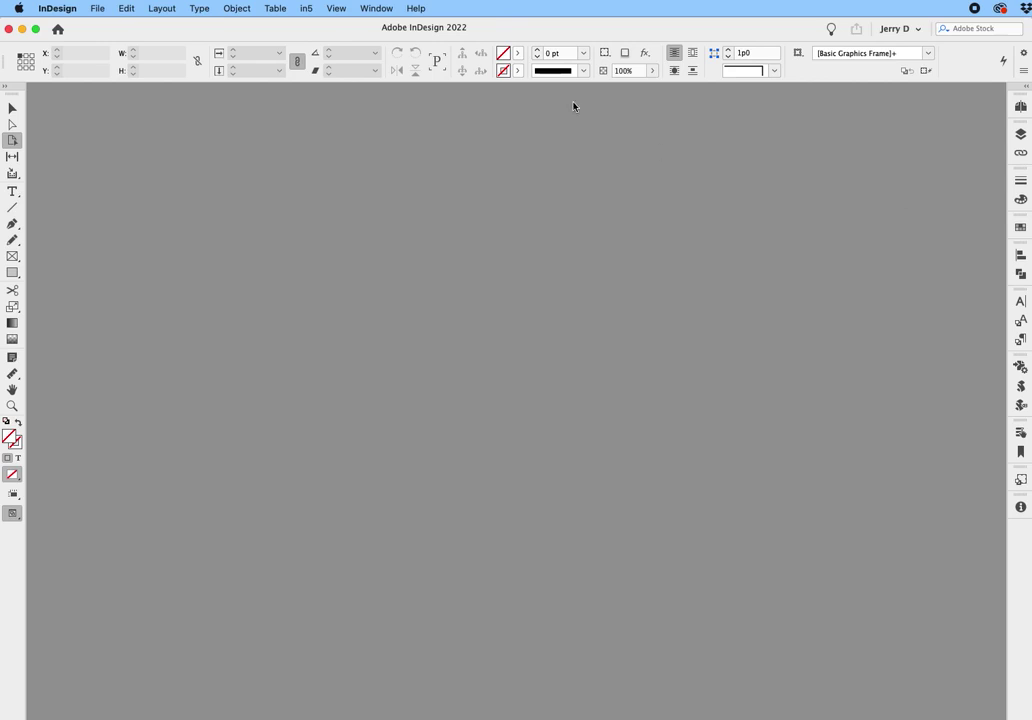
Step: Create a new six-page print document at Letter size in landscape orientation, with non-facing pages
left_click(93, 9)
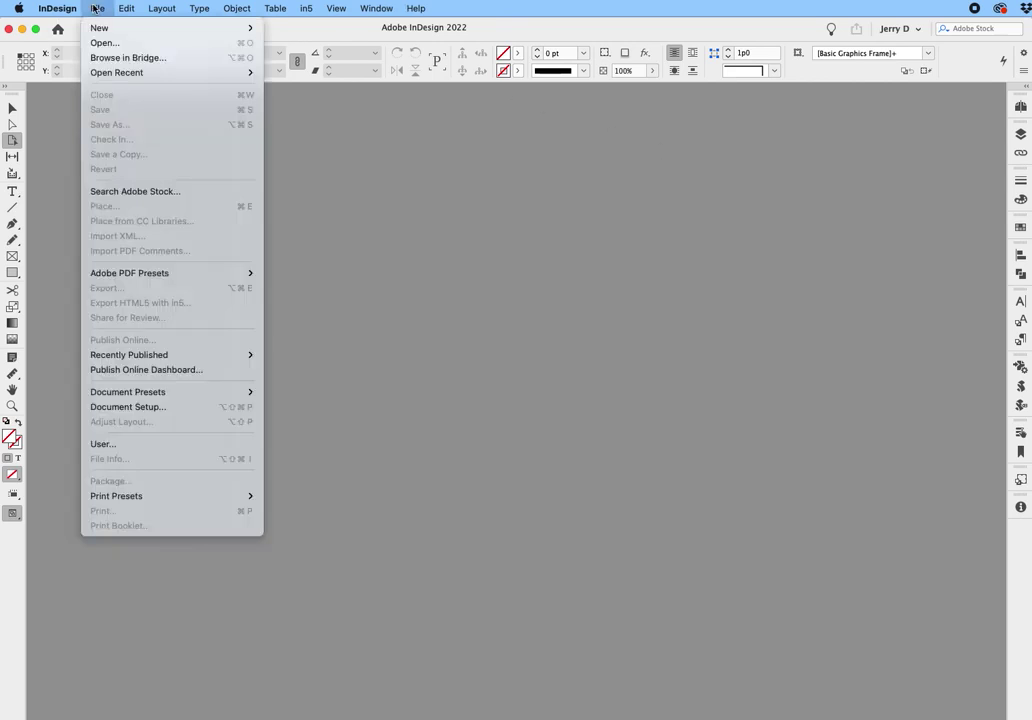
mouse_move(90, 28)
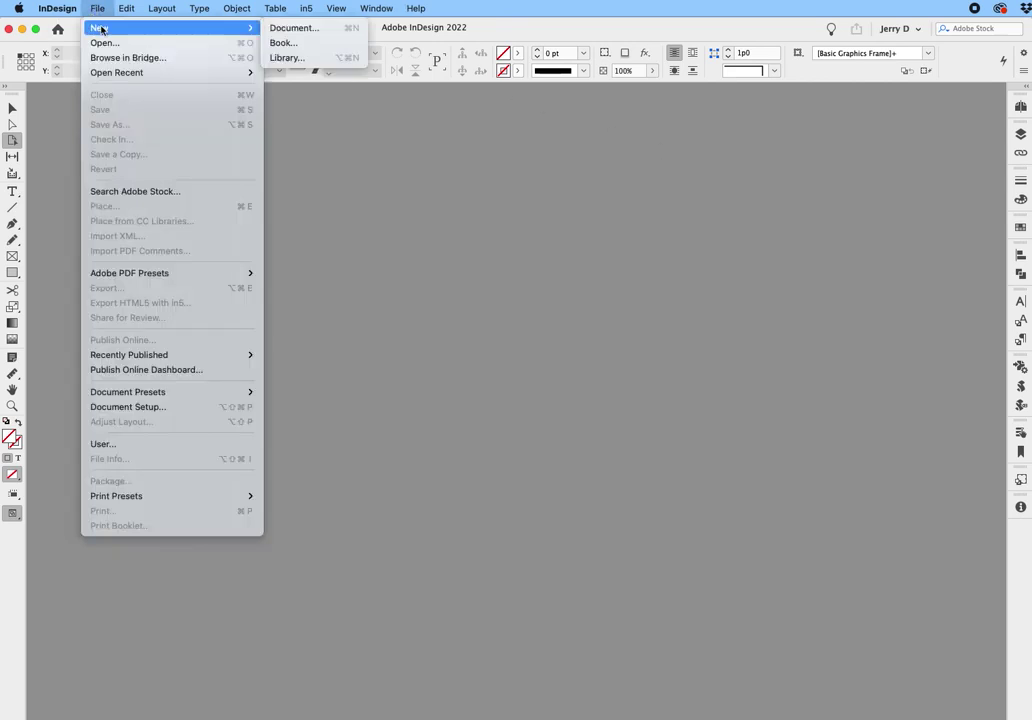
left_click(285, 33)
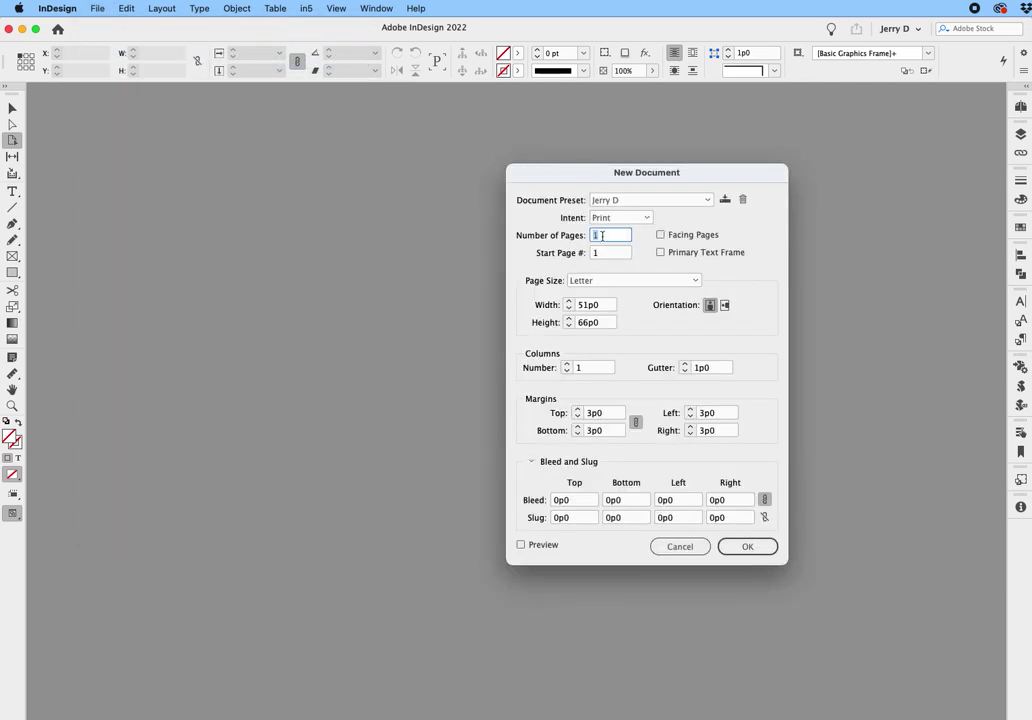
left_click_drag(596, 234, 586, 237)
type("6")
left_click(725, 305)
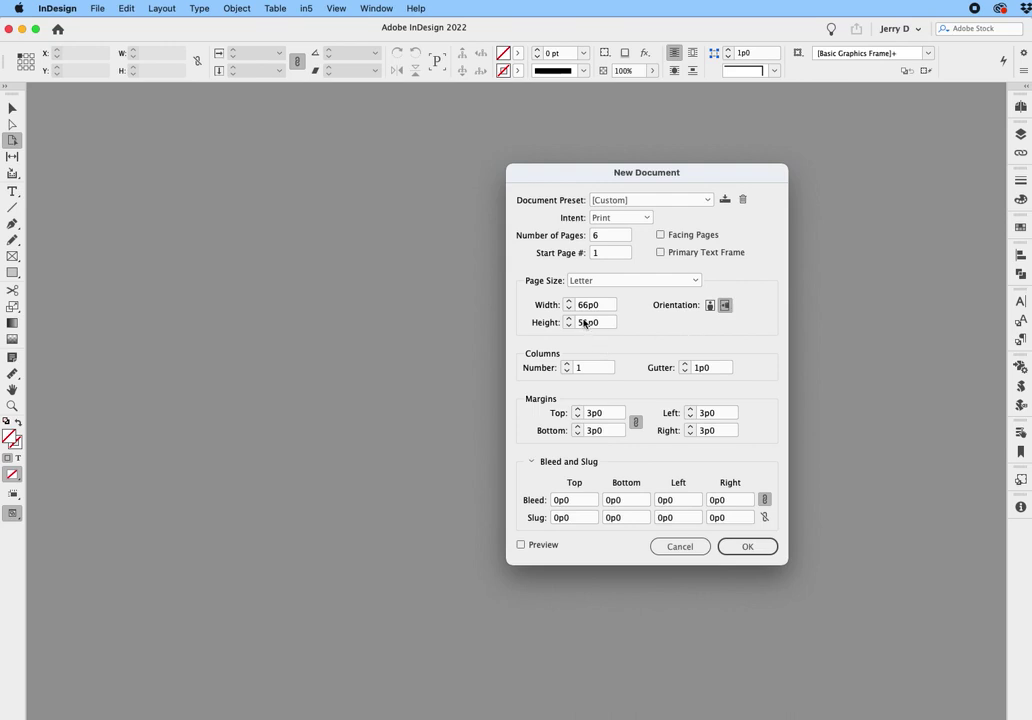
left_click(738, 543)
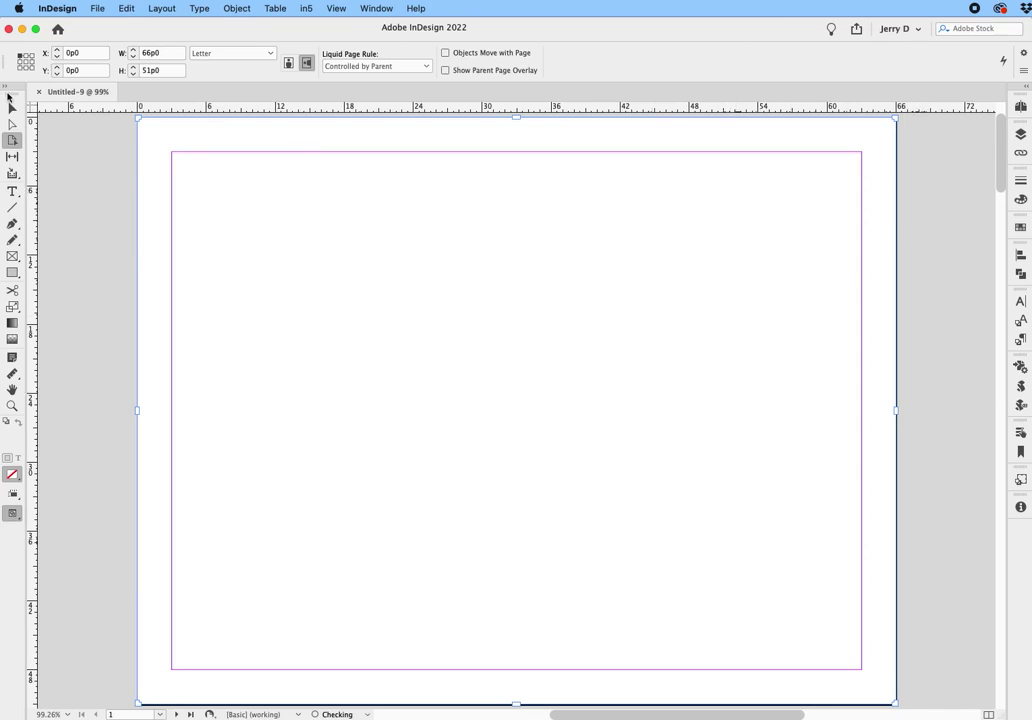
Step: Switch to the Selection tool and float the document's page thumbnails over the layout
left_click(12, 108)
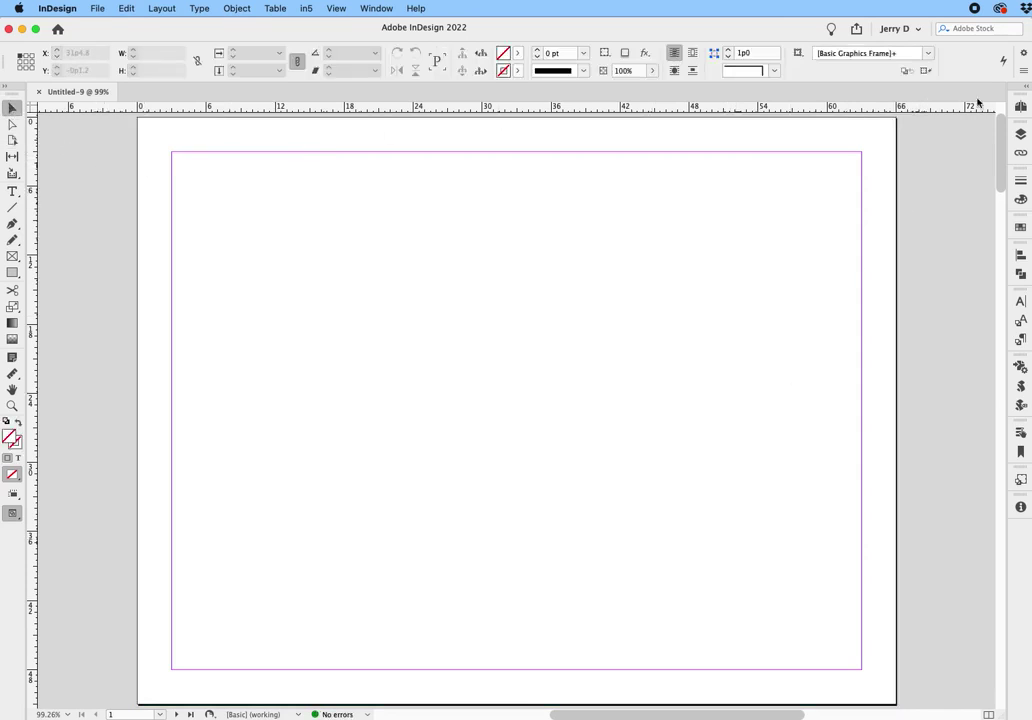
left_click(1021, 107)
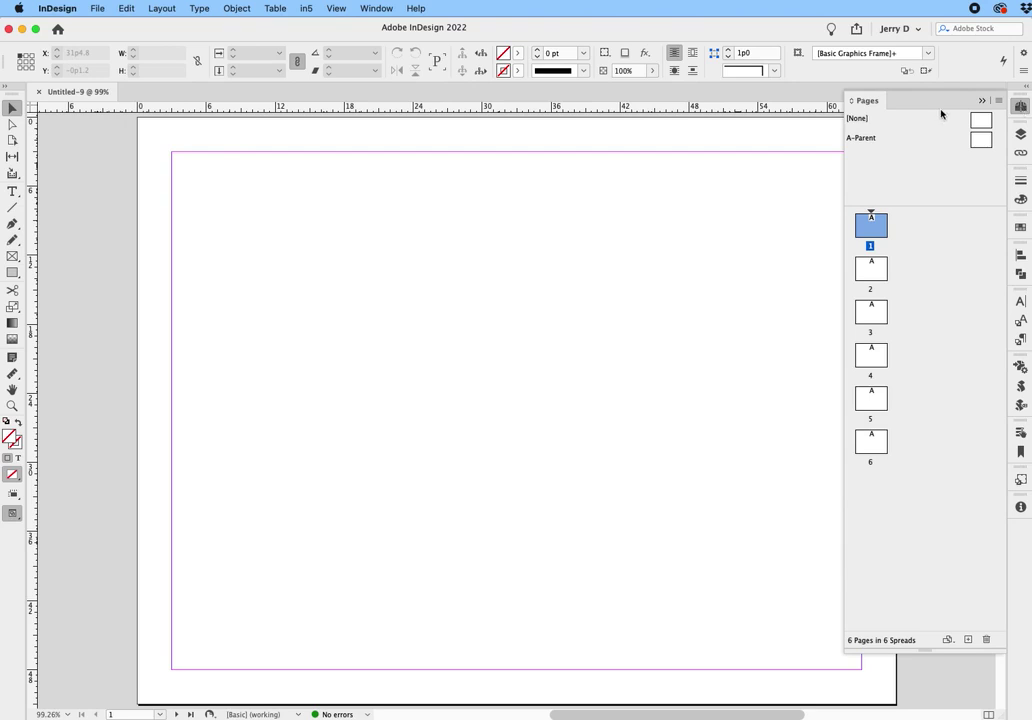
left_click_drag(945, 104, 705, 142)
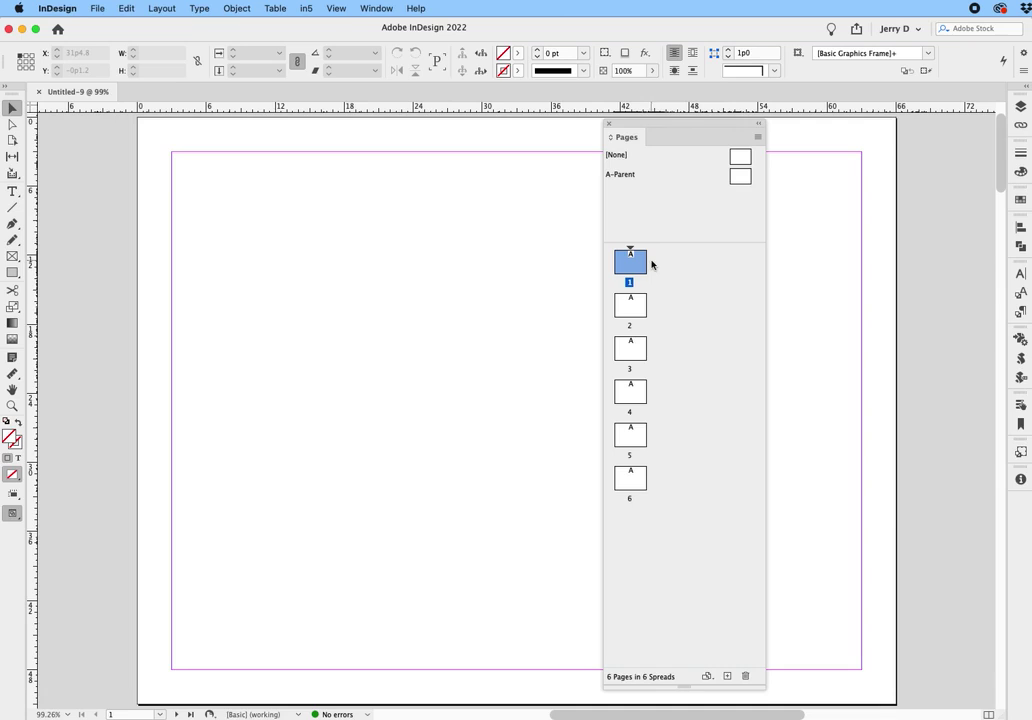
Step: Select pages 2 and 3 and turn off Allow Document Pages to Shuffle
left_click(628, 305)
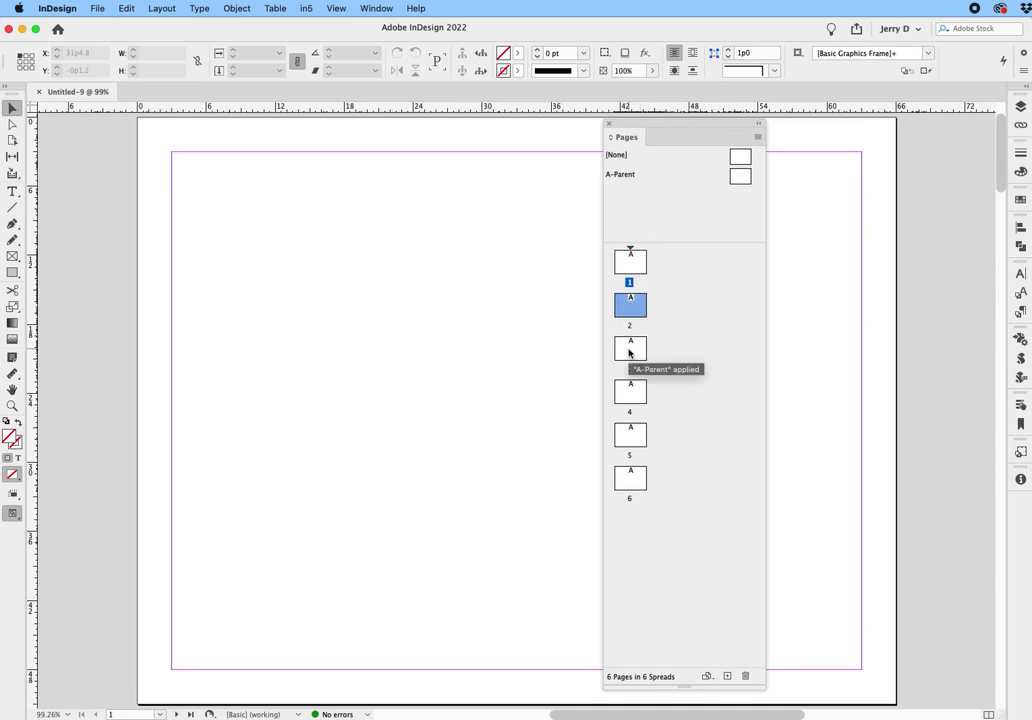
left_click(628, 350, "shift")
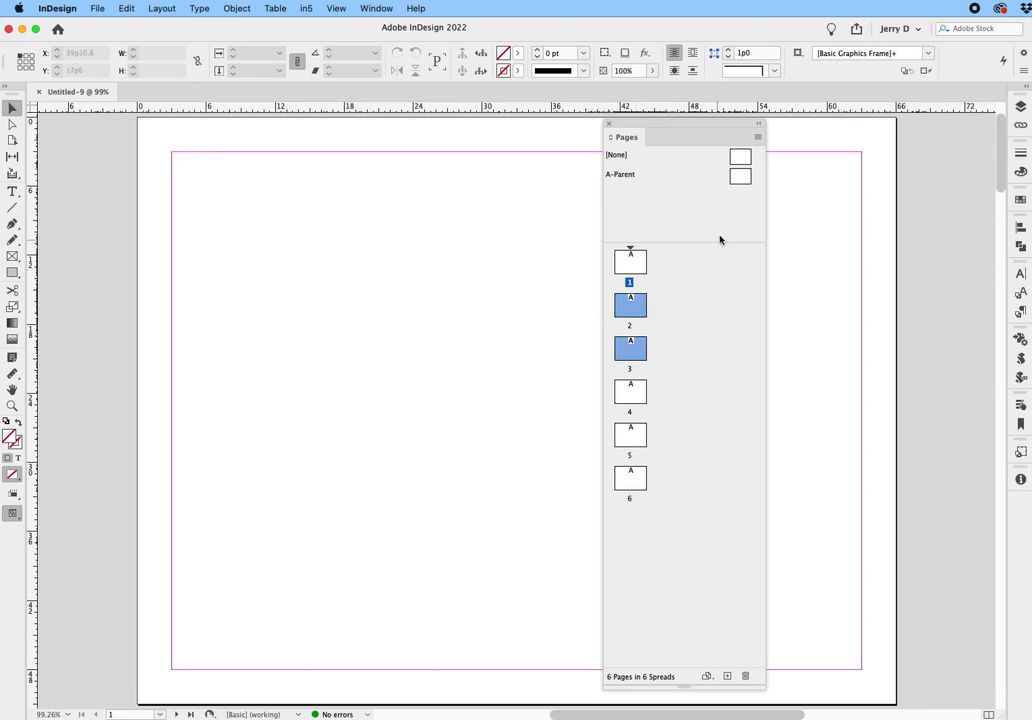
left_click(759, 139)
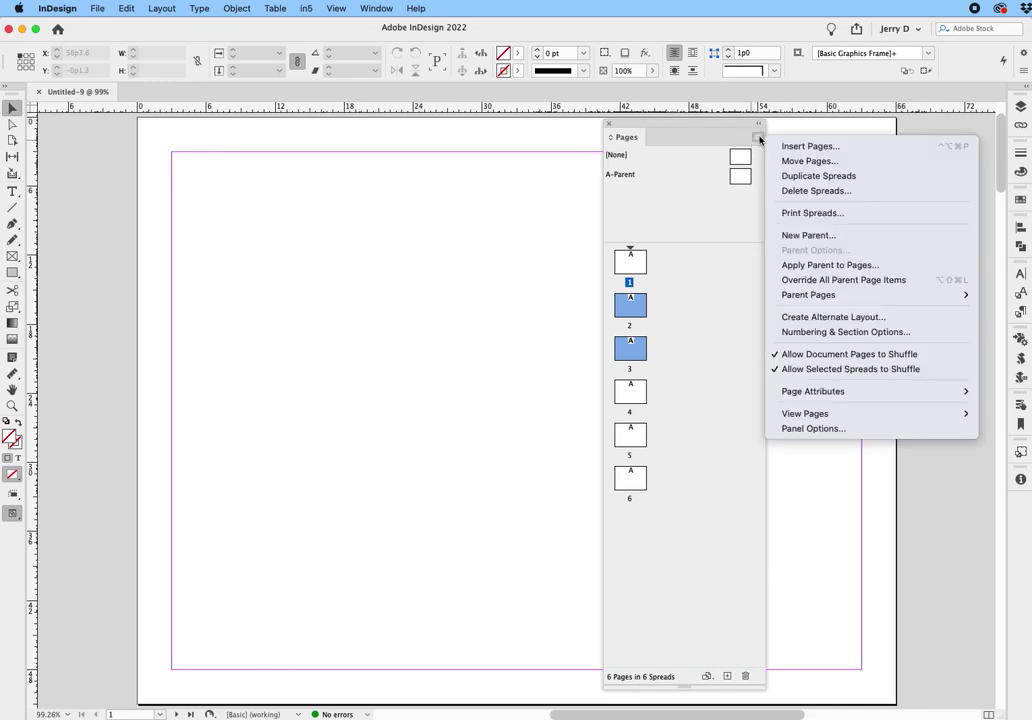
left_click(775, 355)
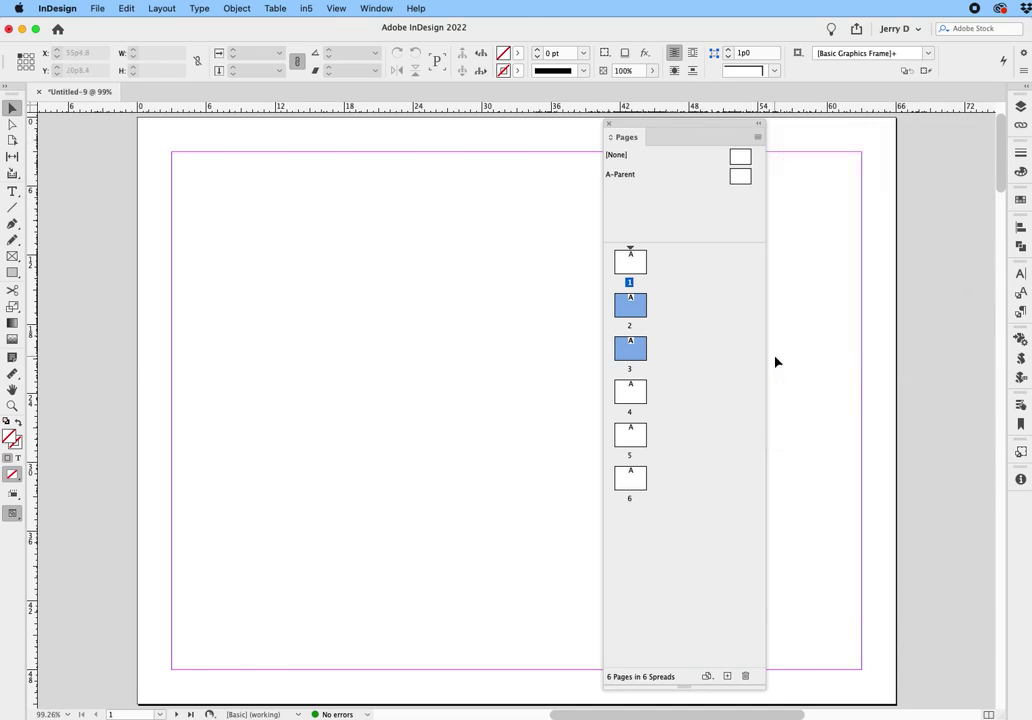
left_click(759, 139)
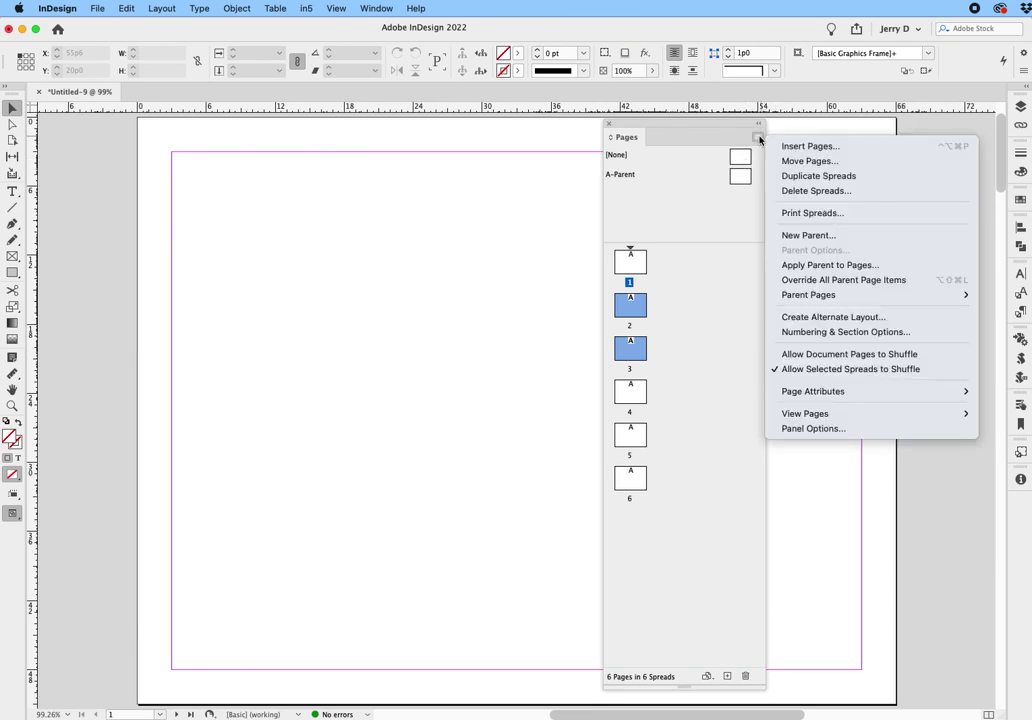
left_click(759, 139)
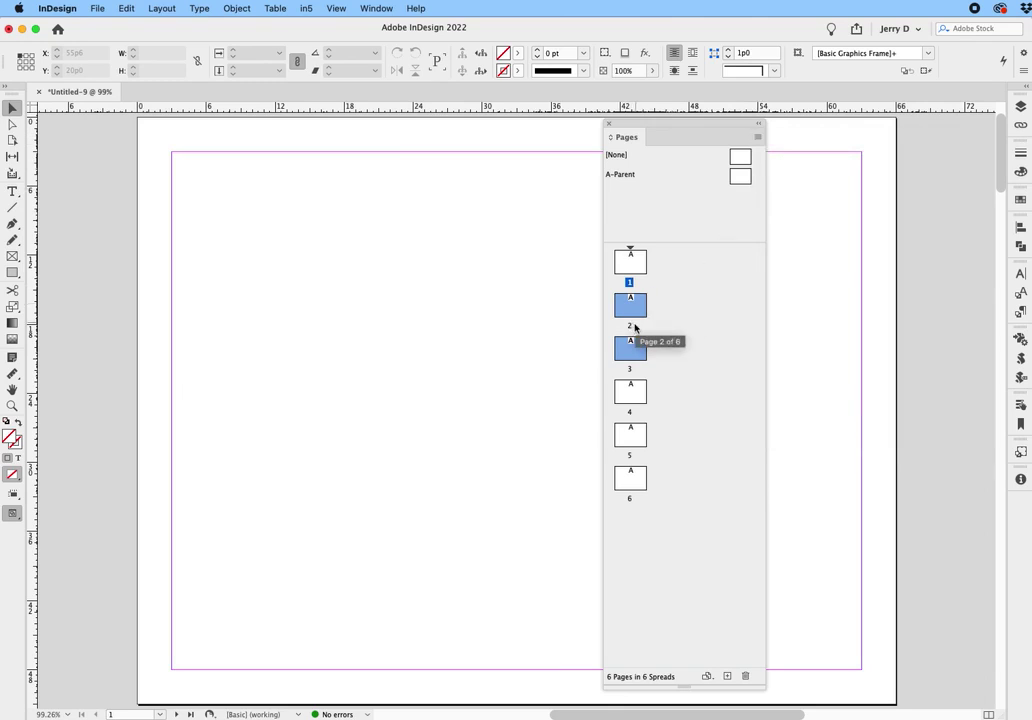
Step: Move pages 2 and 3 beside page 1, and pages 5 and 6 beside page 4, to form two three-page spreads
left_click_drag(629, 302, 643, 262)
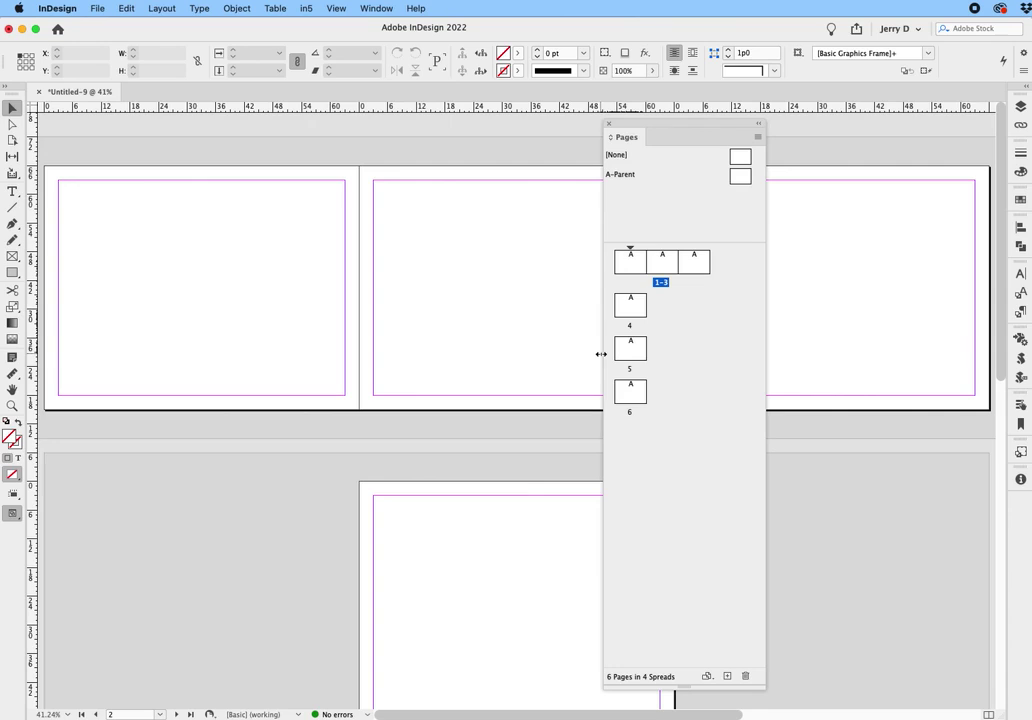
left_click(620, 351)
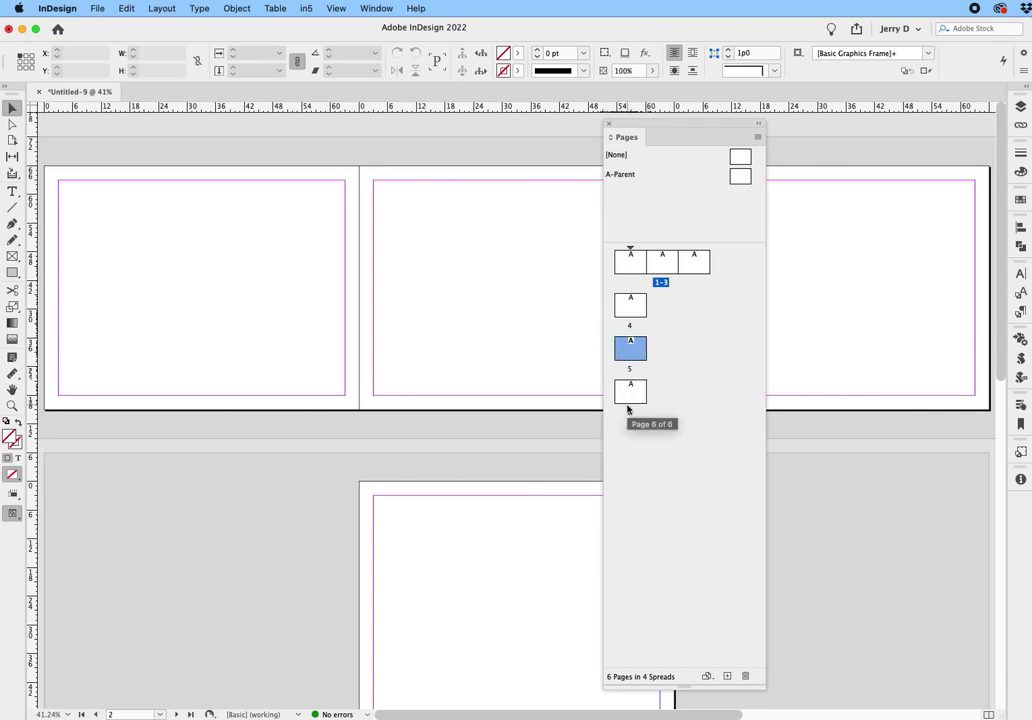
left_click(635, 400, "shift")
left_click_drag(635, 400, 648, 311)
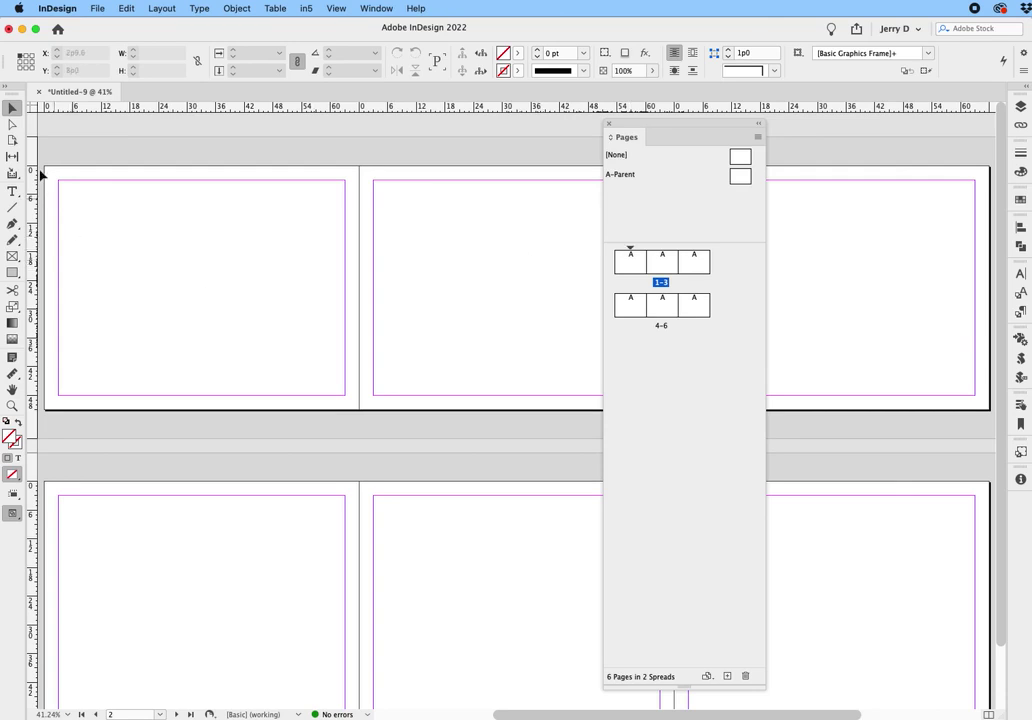
Step: Select the first page of the first spread with the Page tool and change the horizontal and vertical ruler units to inches
left_click(8, 143)
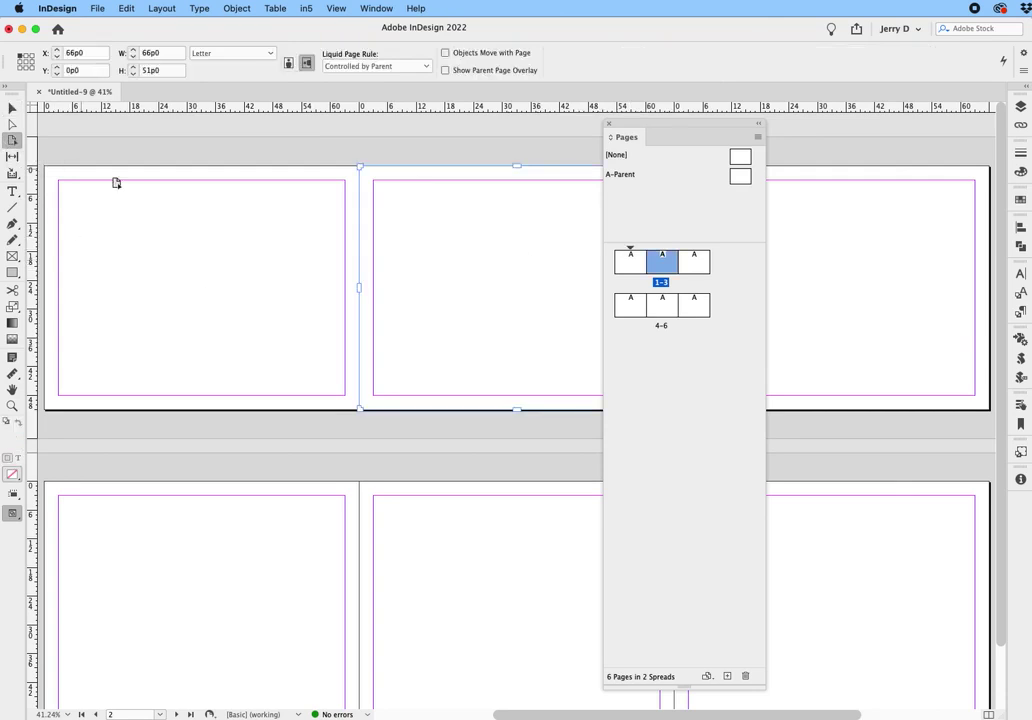
left_click(172, 261)
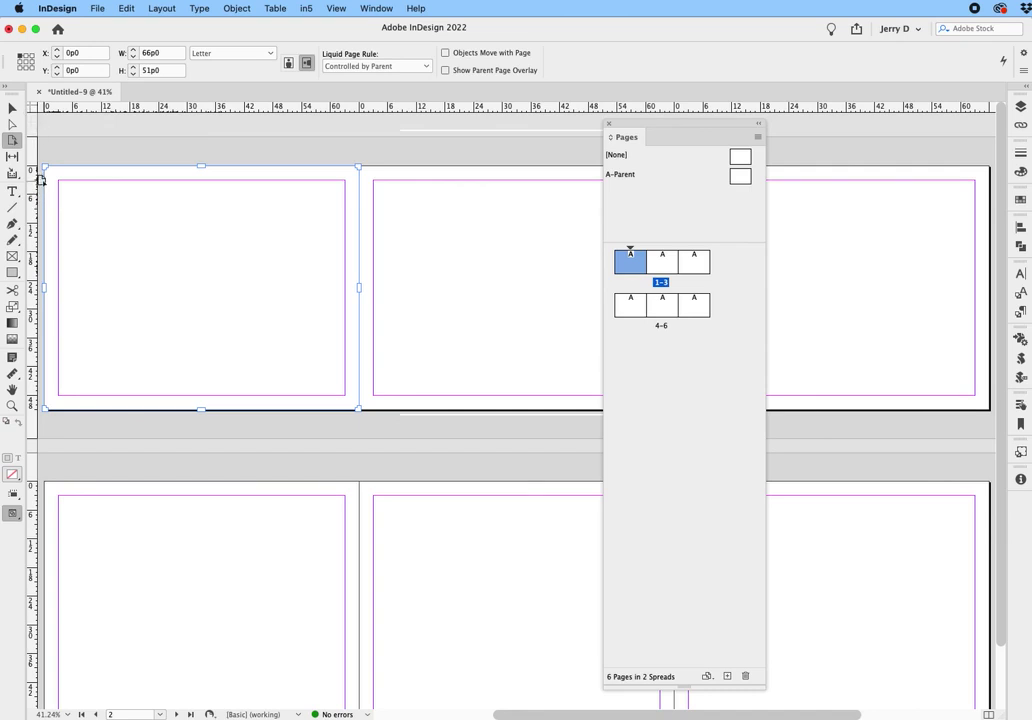
right_click(33, 110)
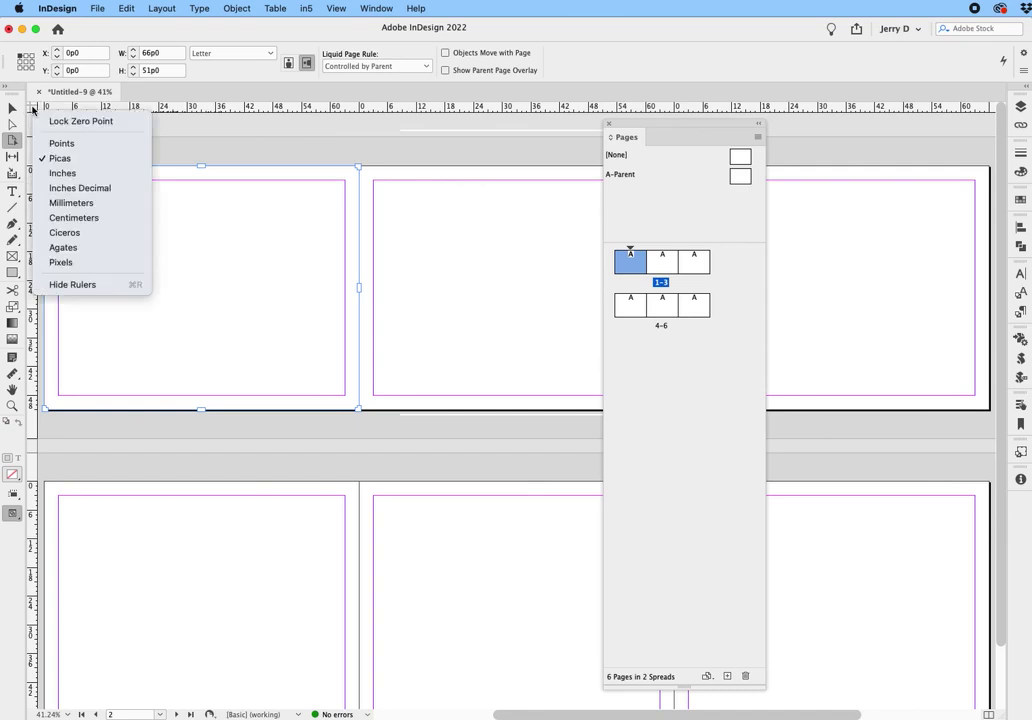
left_click(66, 173)
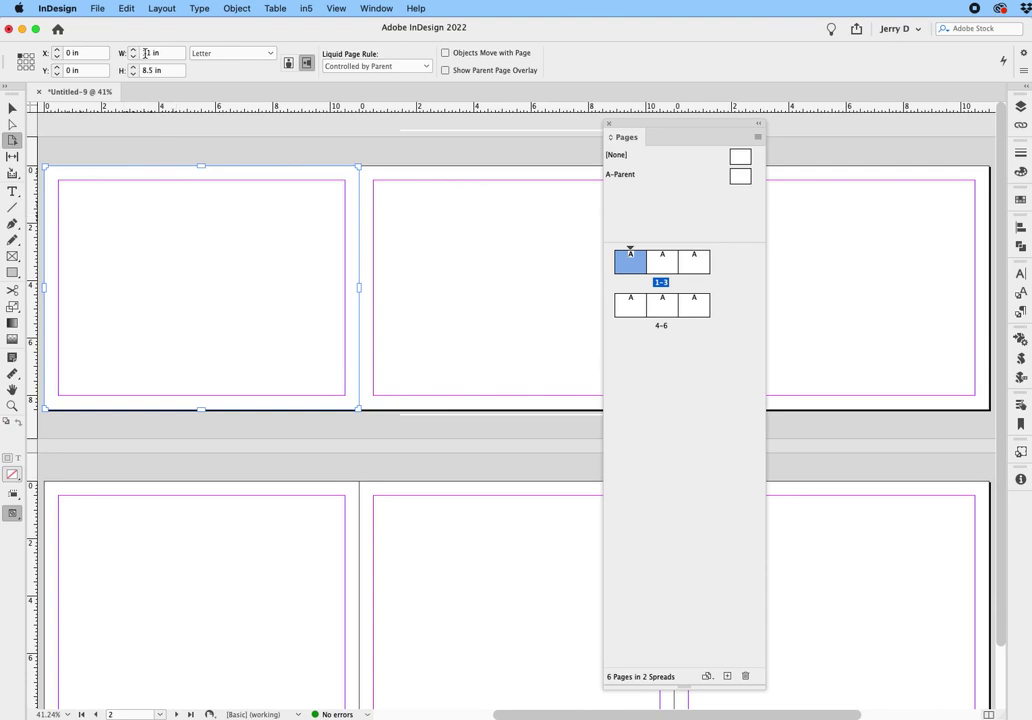
Step: Try setting the first page's width to 3.6 in, and undo the change
double_click(145, 53)
type("3.6")
key("Tab")
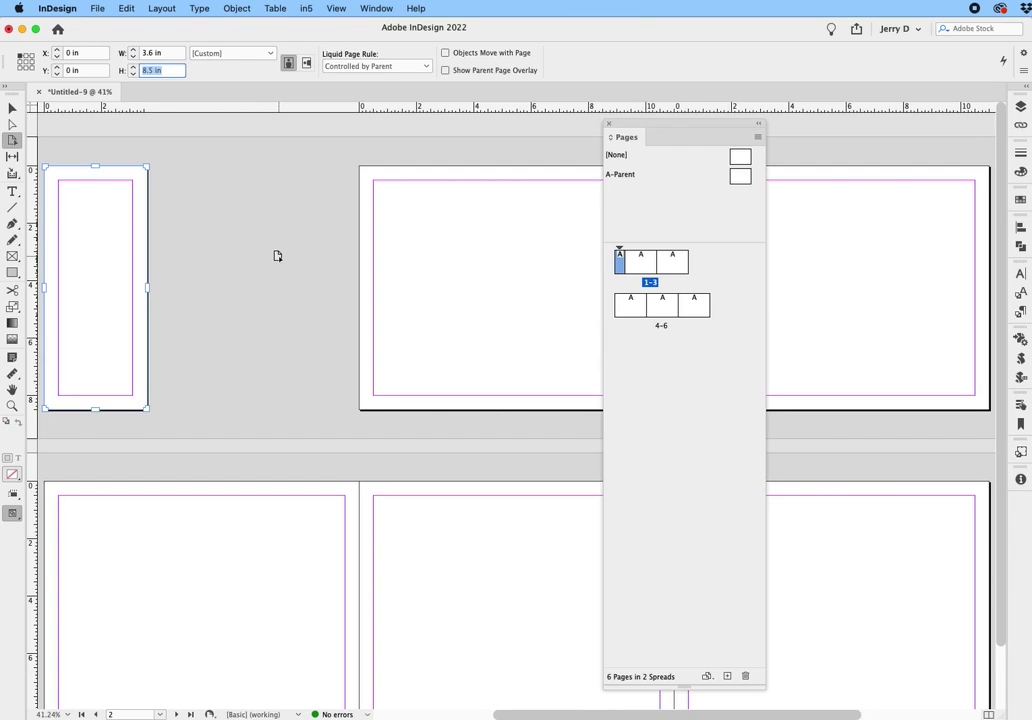
key("super+z")
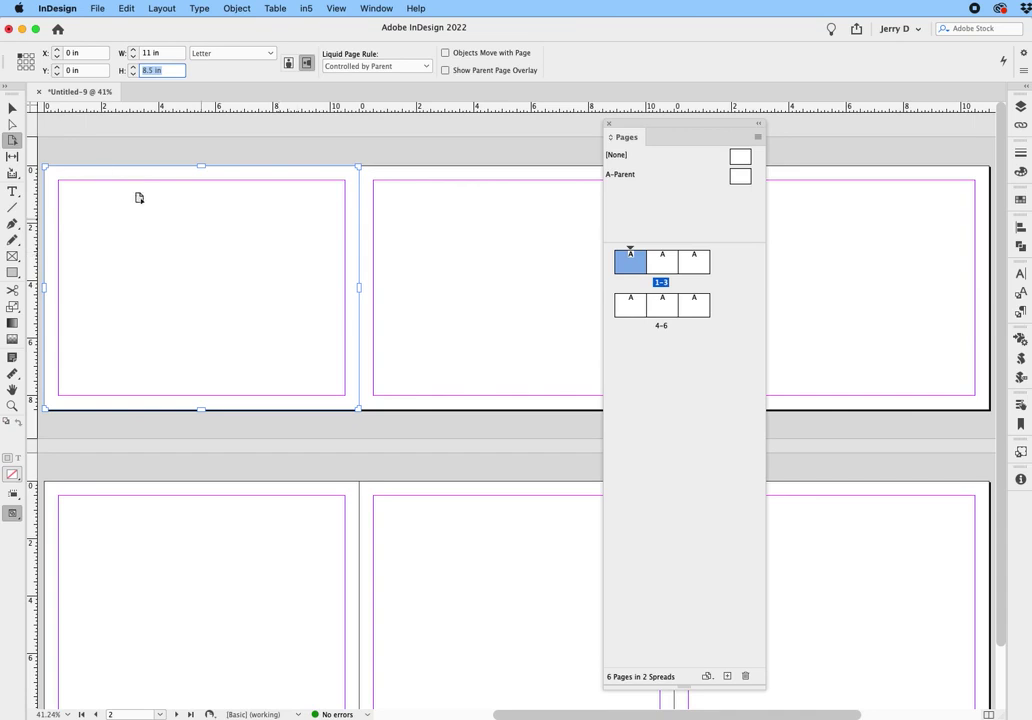
Step: Turn on Facing Pages in the document setup
left_click(100, 9)
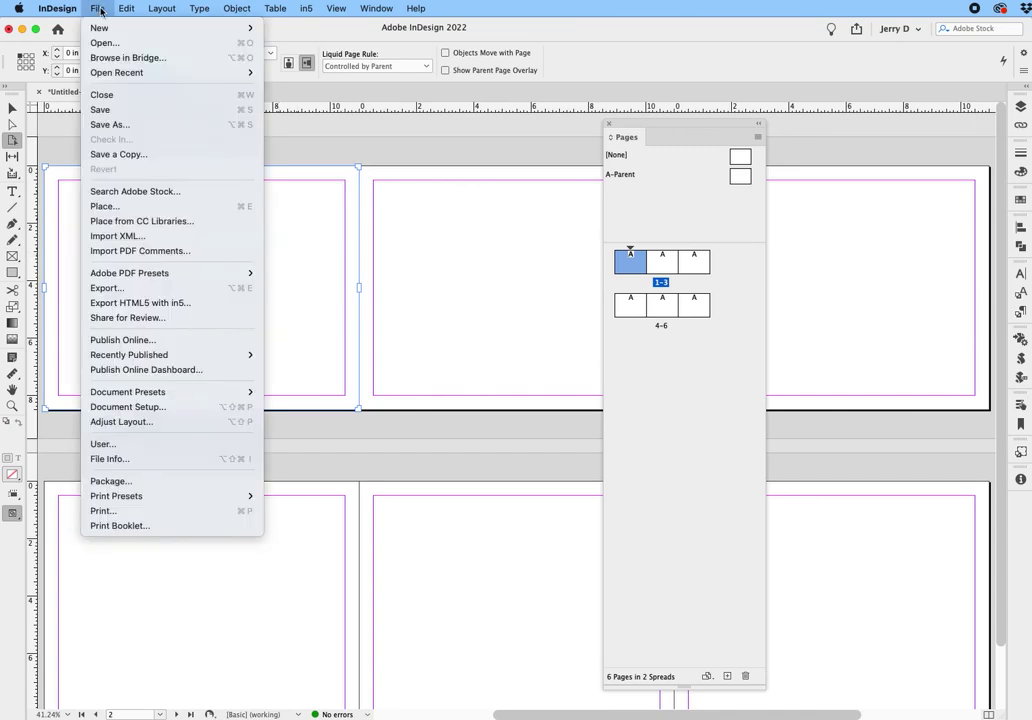
left_click(153, 408)
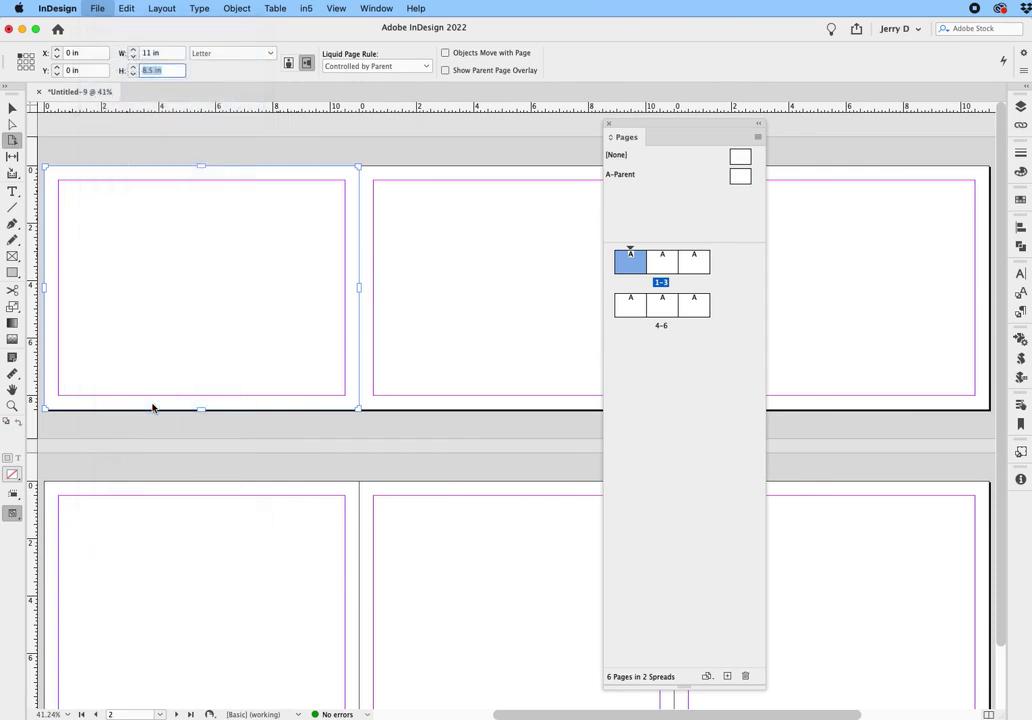
left_click(661, 217)
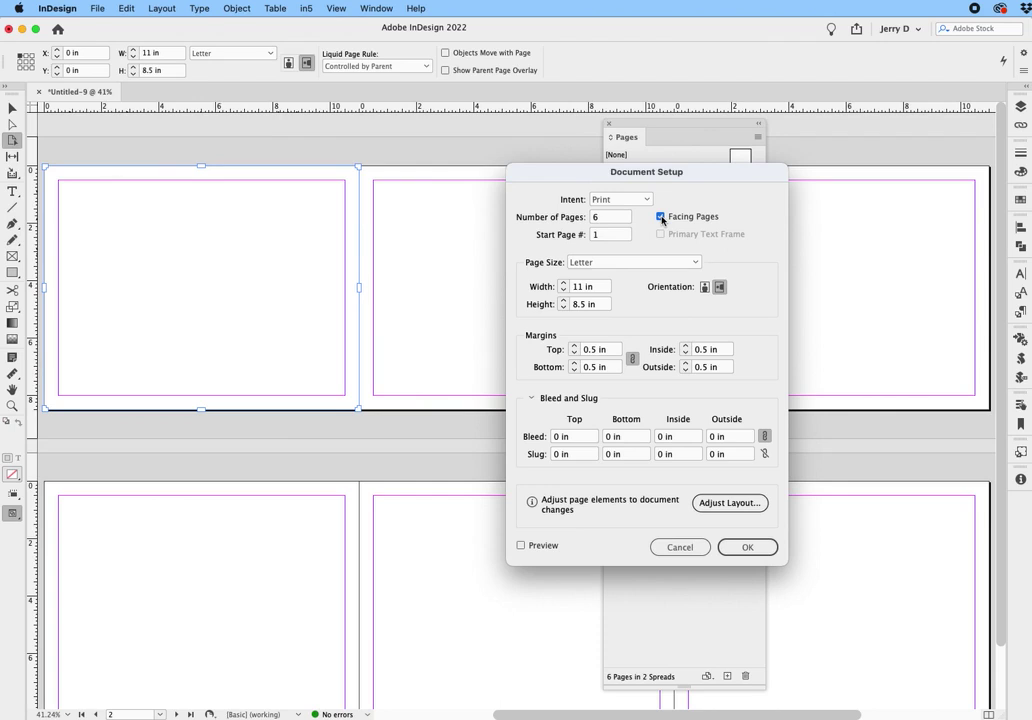
left_click(733, 546)
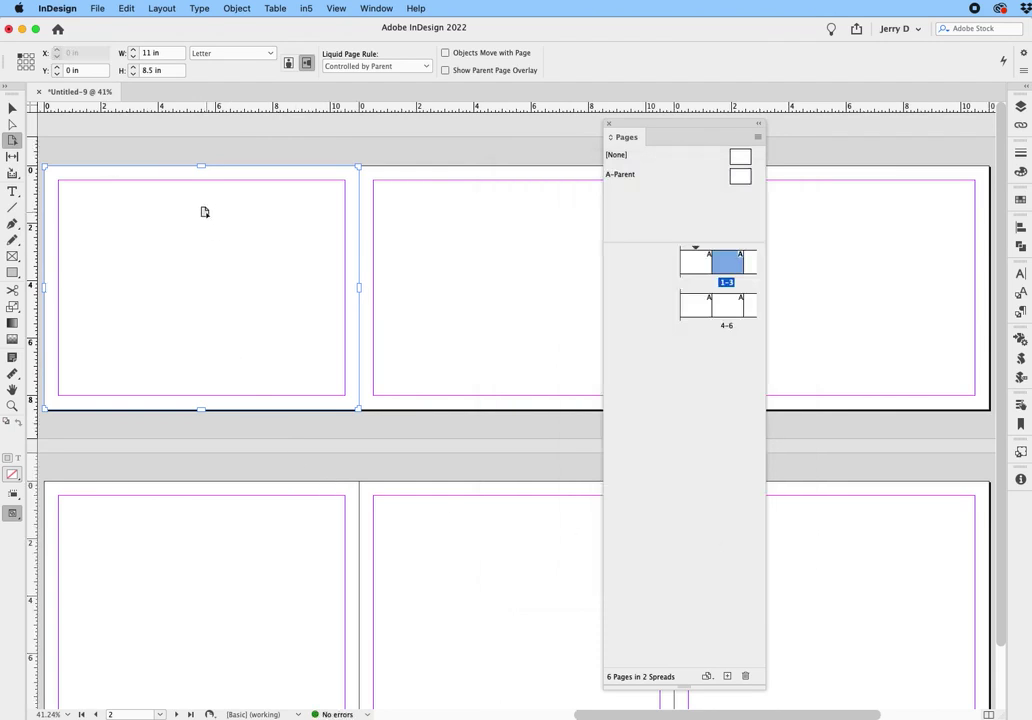
Step: Set the width of the first page in the first spread to 3.6 in
double_click(145, 52)
type("3.6")
key("Return")
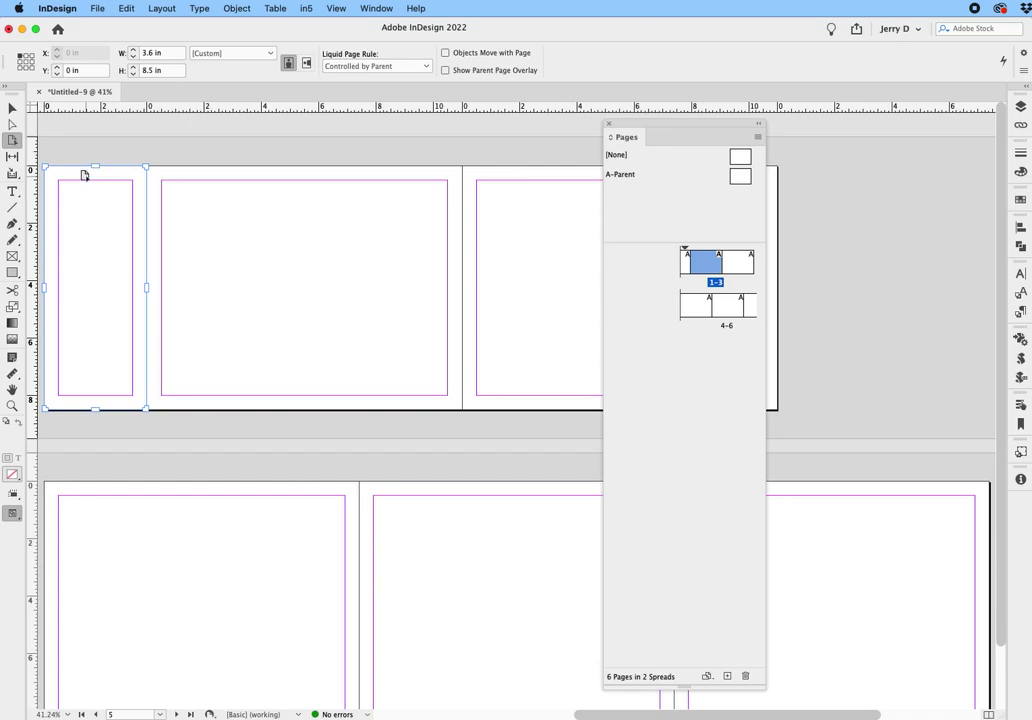
Step: Set the width of the middle page in the first spread to 3.7 in
left_click(287, 226)
left_click(152, 58)
double_click(147, 55)
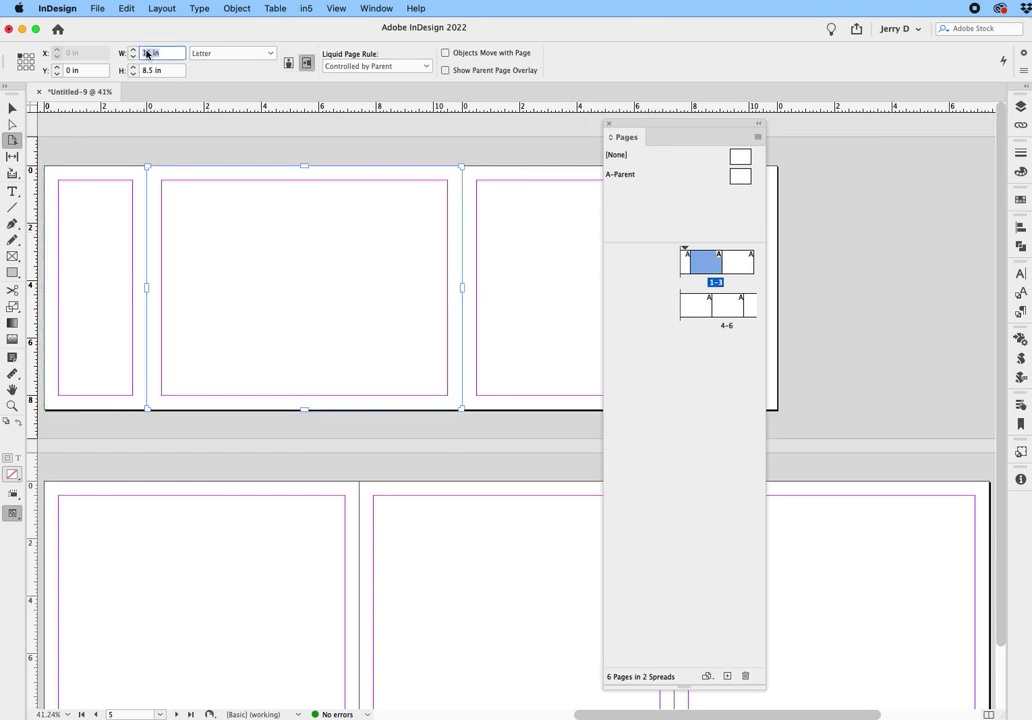
type("3.7")
Step: Set the width of the last page in the first spread to 3.7 in
left_click(489, 228)
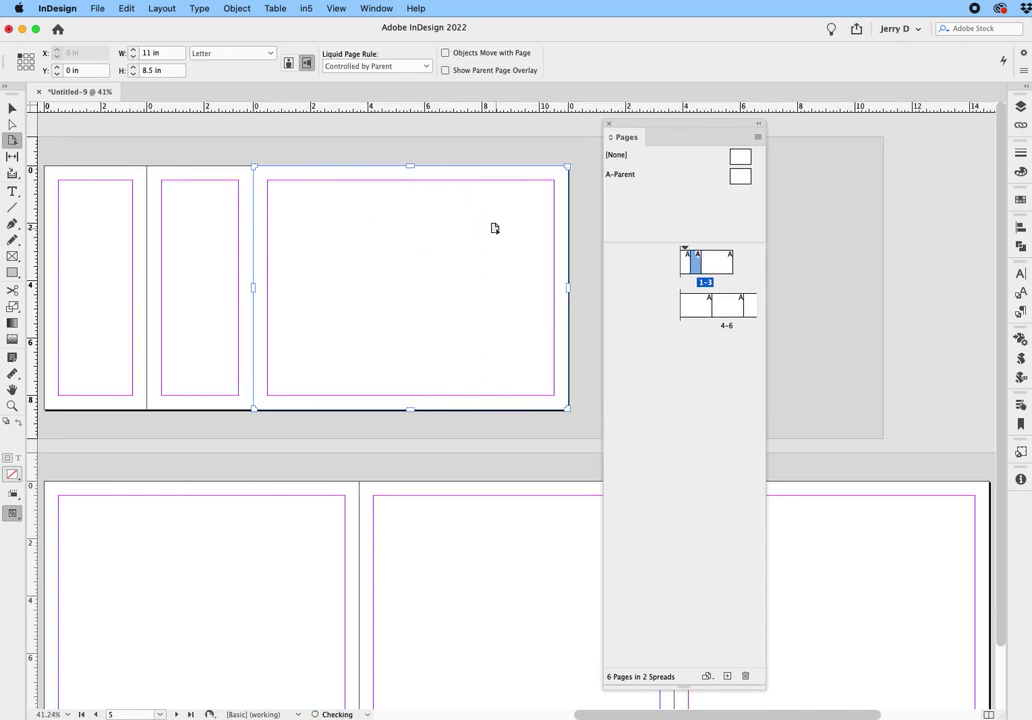
double_click(148, 55)
type("3.7")
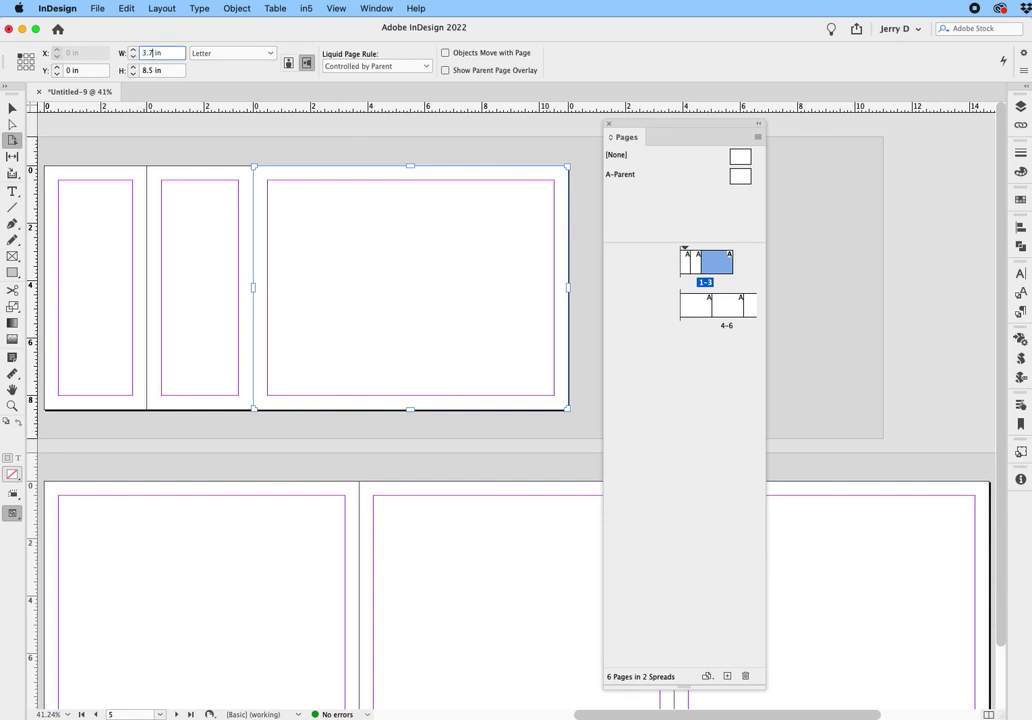
key("Tab")
Step: Set the width of the first page in the second spread to 3.7 in
scroll(424, 338, "down", 2)
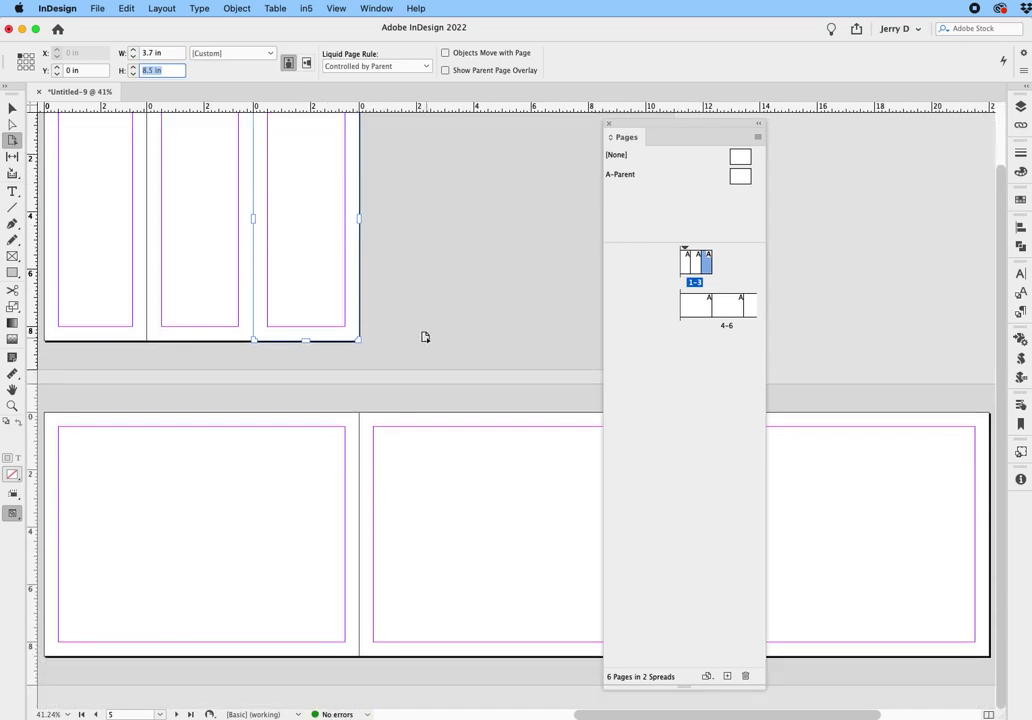
left_click(145, 478)
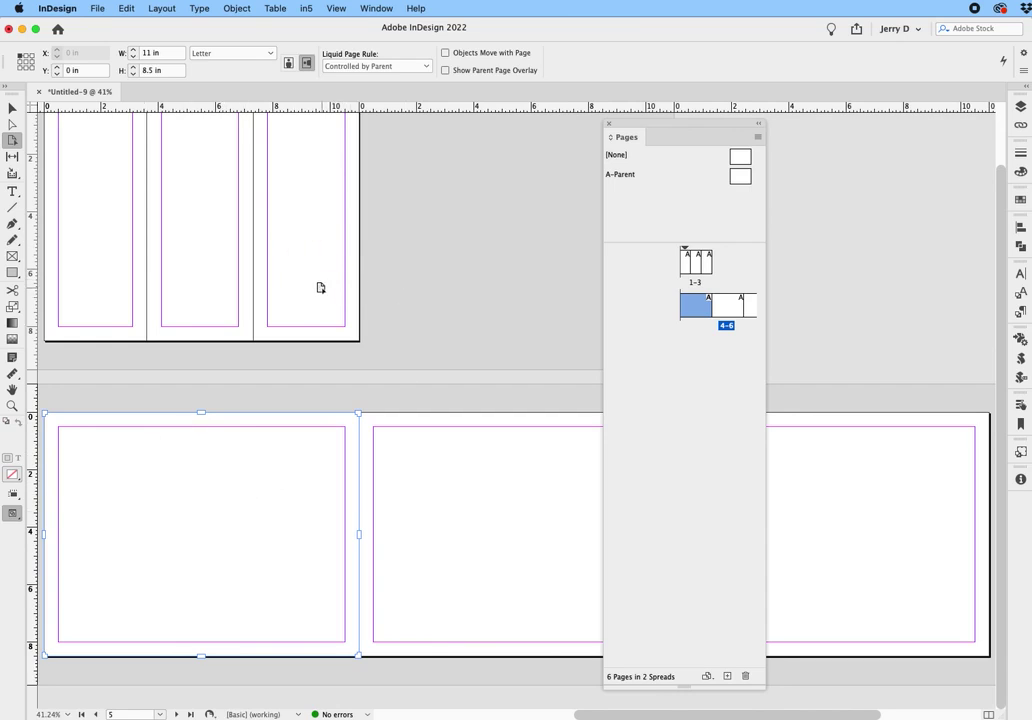
left_click(292, 318)
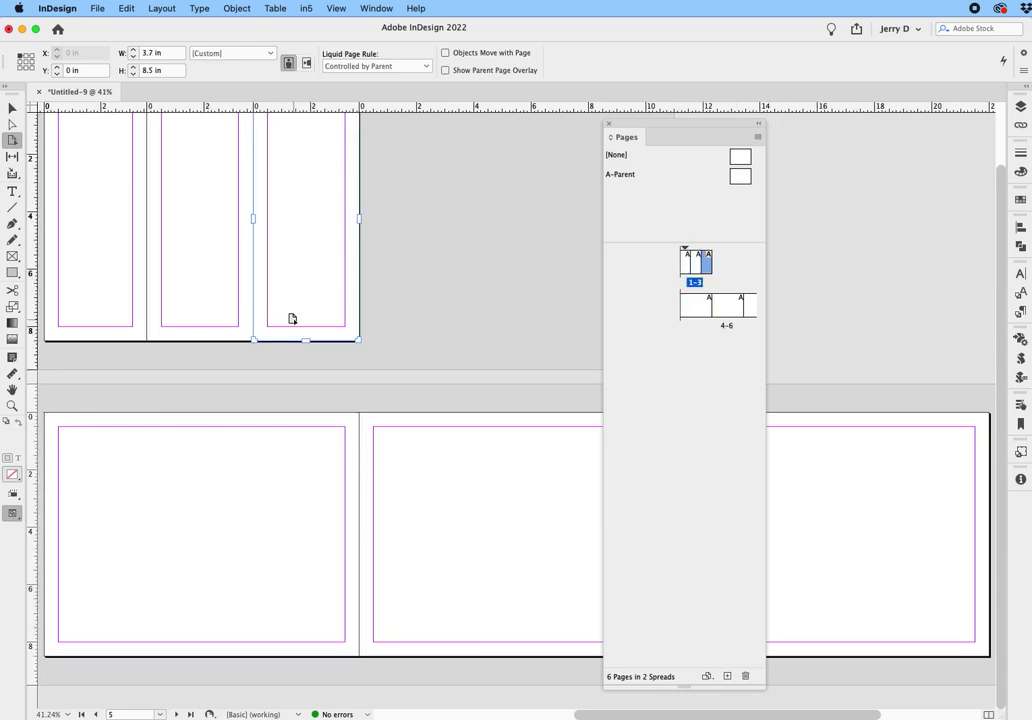
left_click(219, 495)
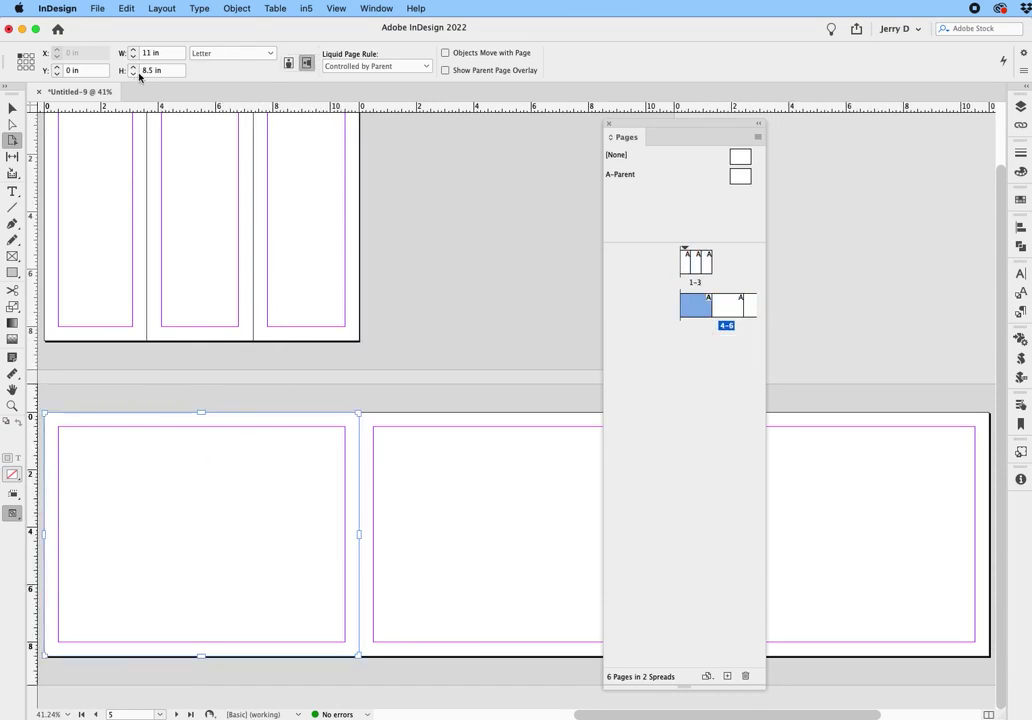
double_click(147, 55)
type("3.7")
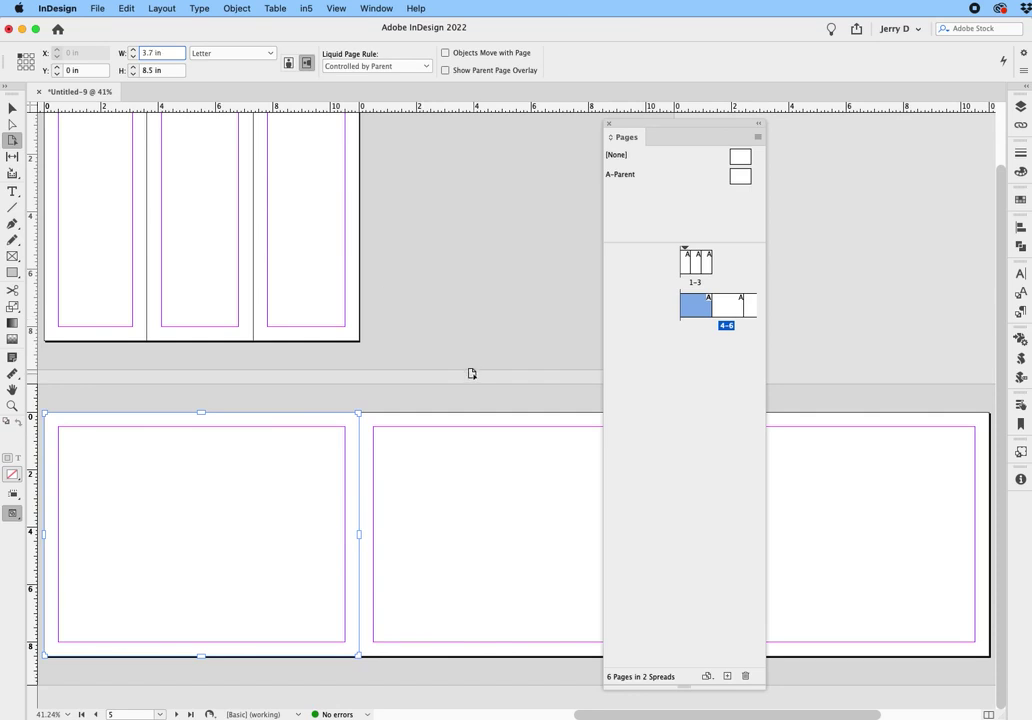
Step: Set the width of the middle page in the second spread to 3.7 in
left_click(446, 455)
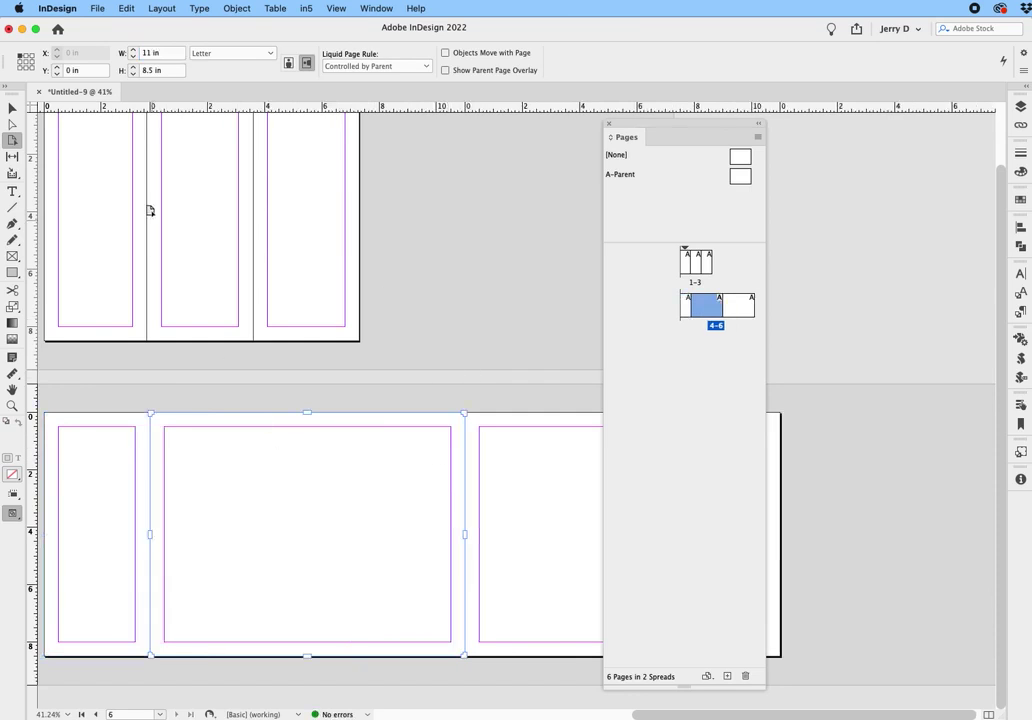
double_click(149, 54)
type("3.7")
Step: Set the width of the last page in the second spread to 3.6 in
left_click(529, 482)
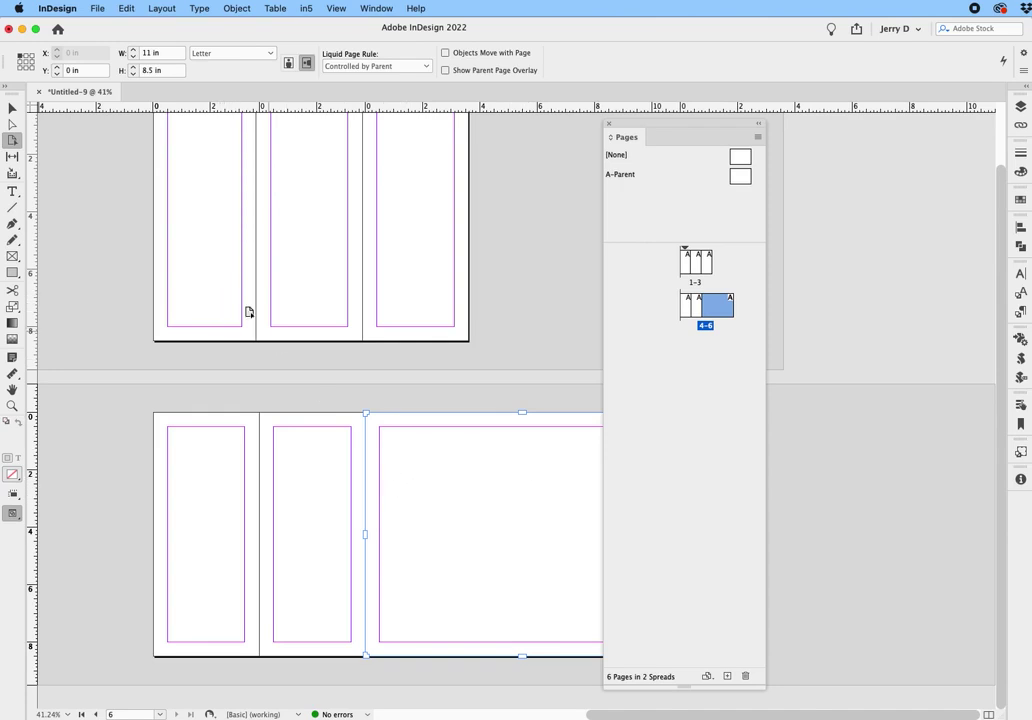
left_click(222, 253)
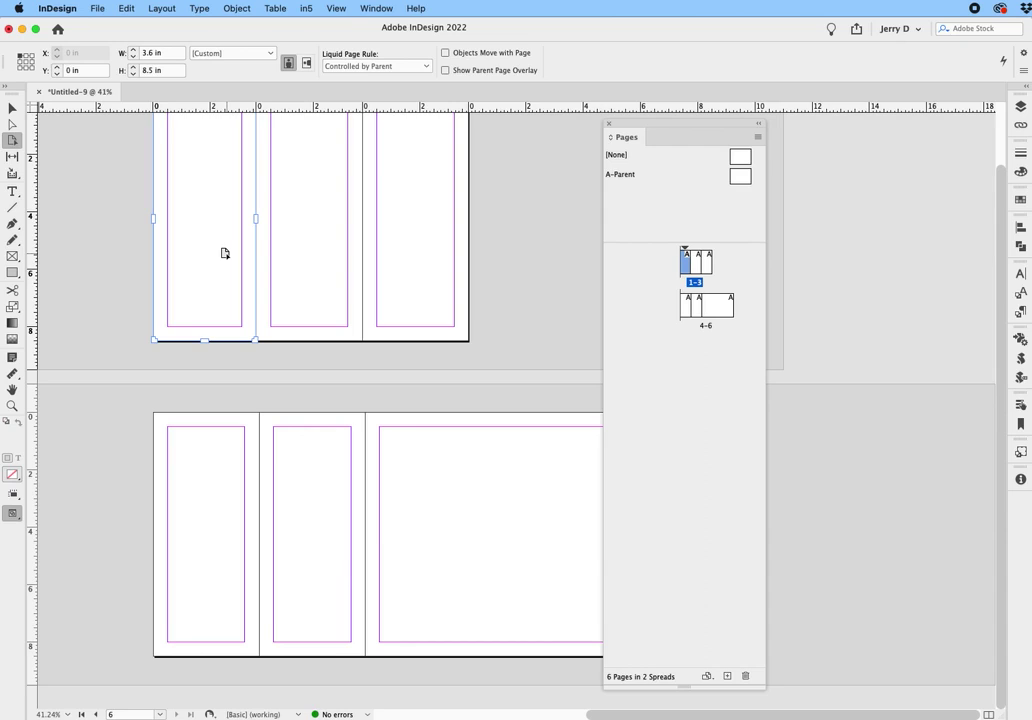
left_click(497, 491)
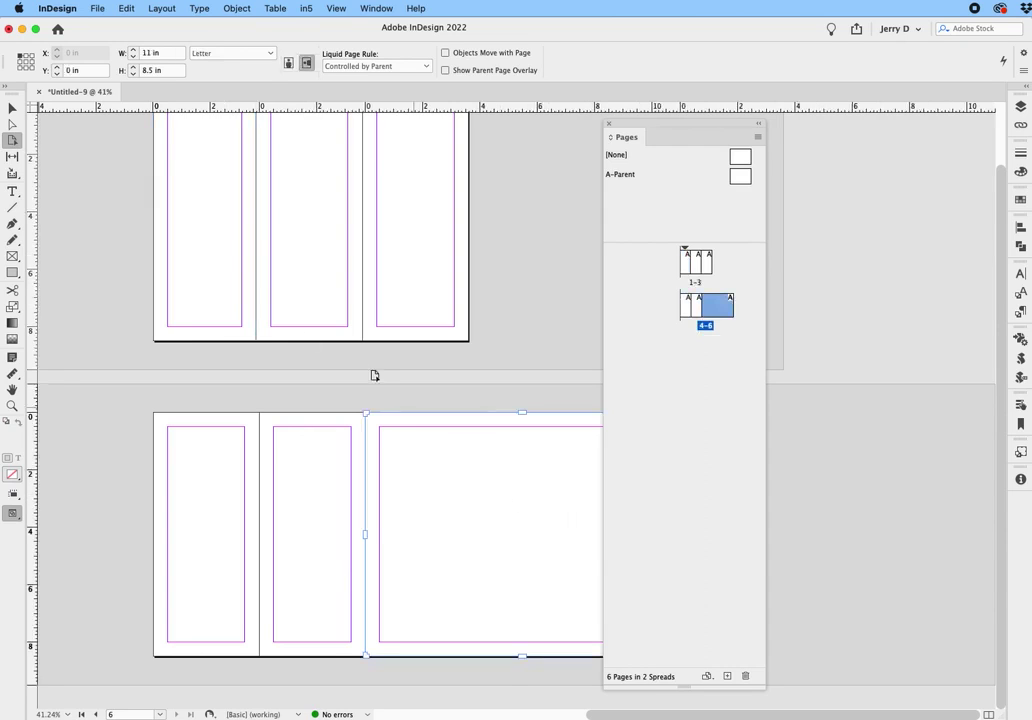
double_click(150, 53)
type("3.6")
key("Return")
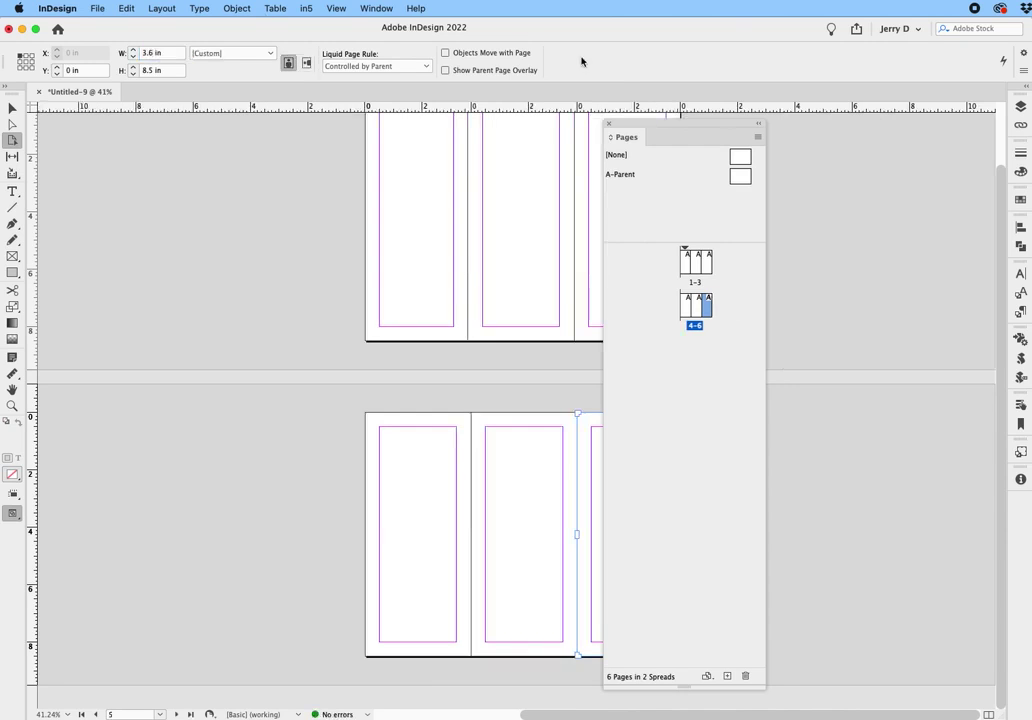
Step: Place a vertical ruler guide on the pasteboard at the fold between the first and middle pages of each spread
left_click_drag(670, 128, 826, 139)
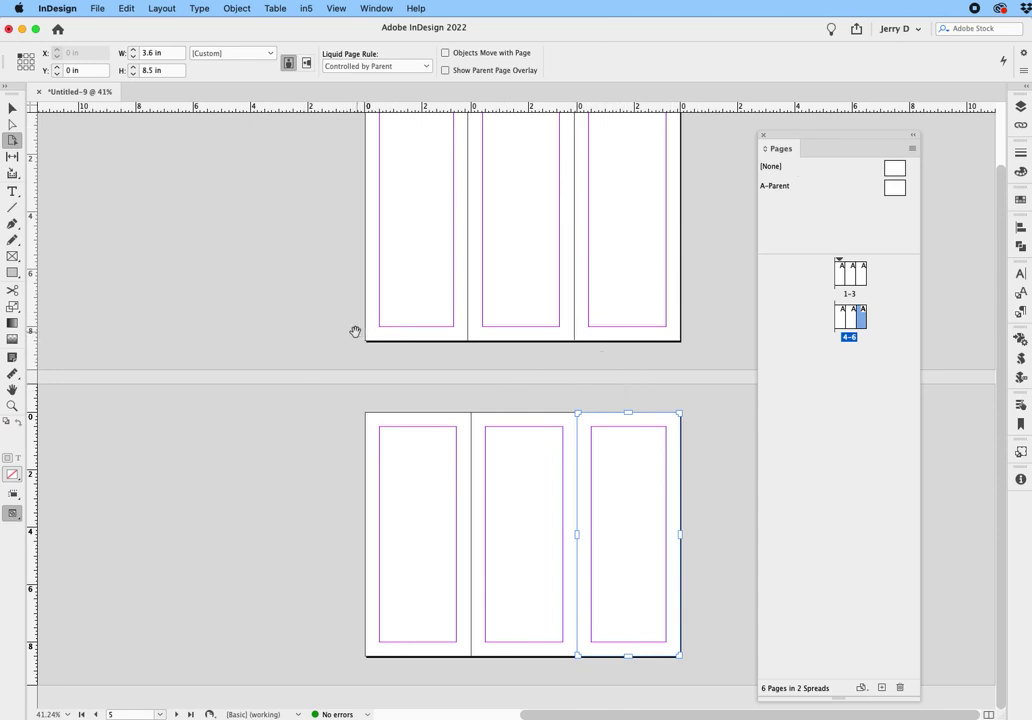
left_click_drag(347, 319, 684, 470)
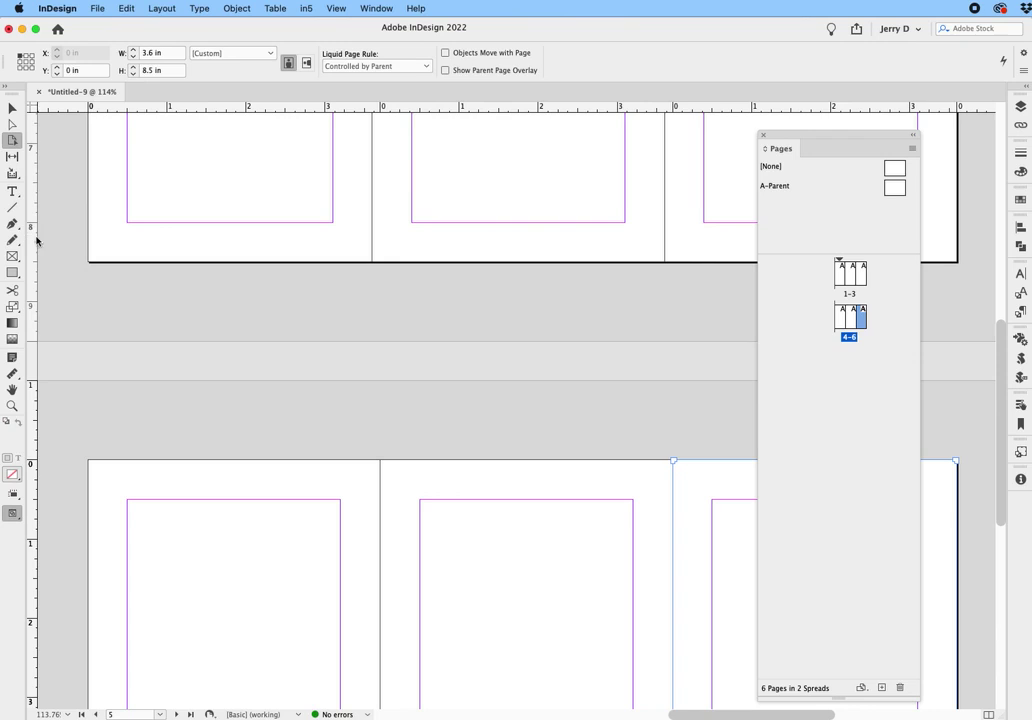
left_click_drag(35, 241, 372, 269)
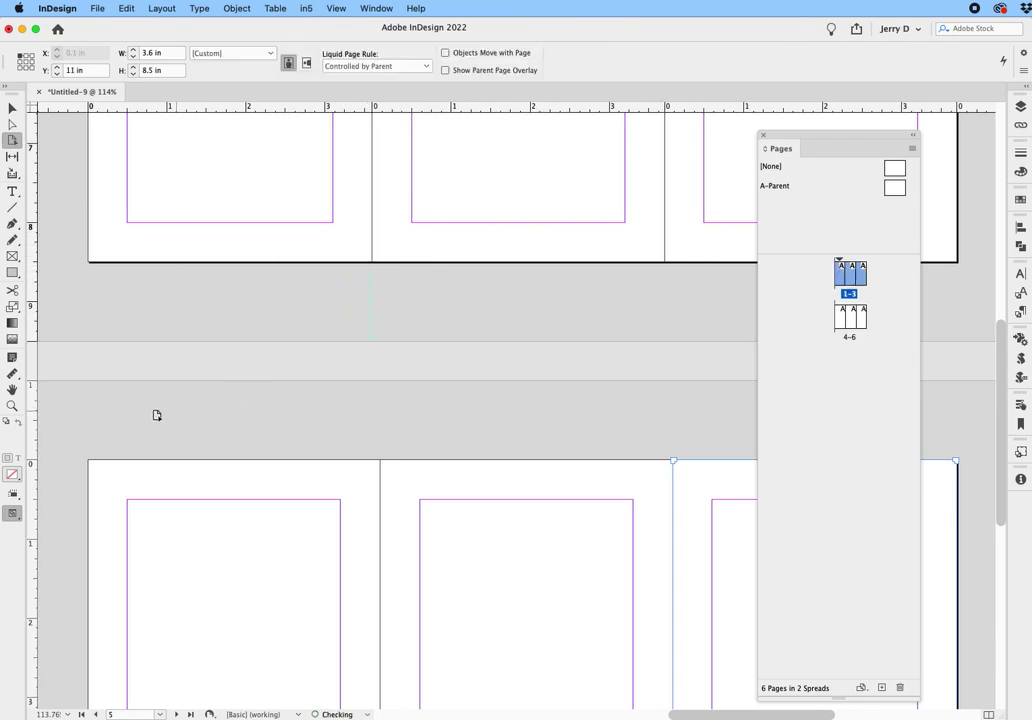
left_click_drag(35, 443, 379, 403)
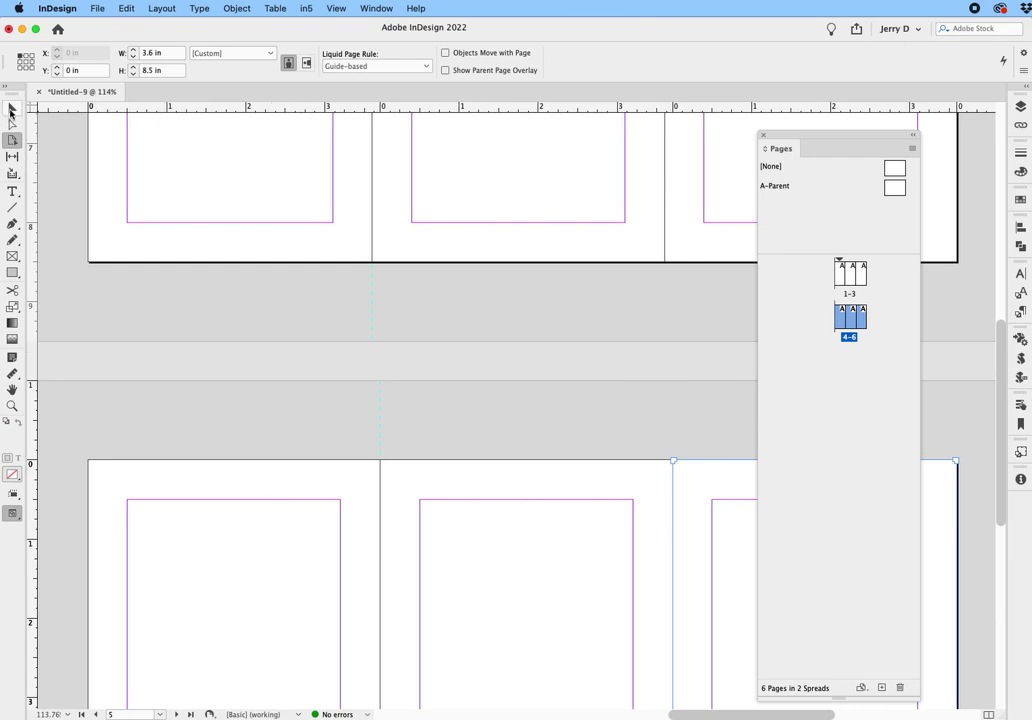
left_click(13, 107)
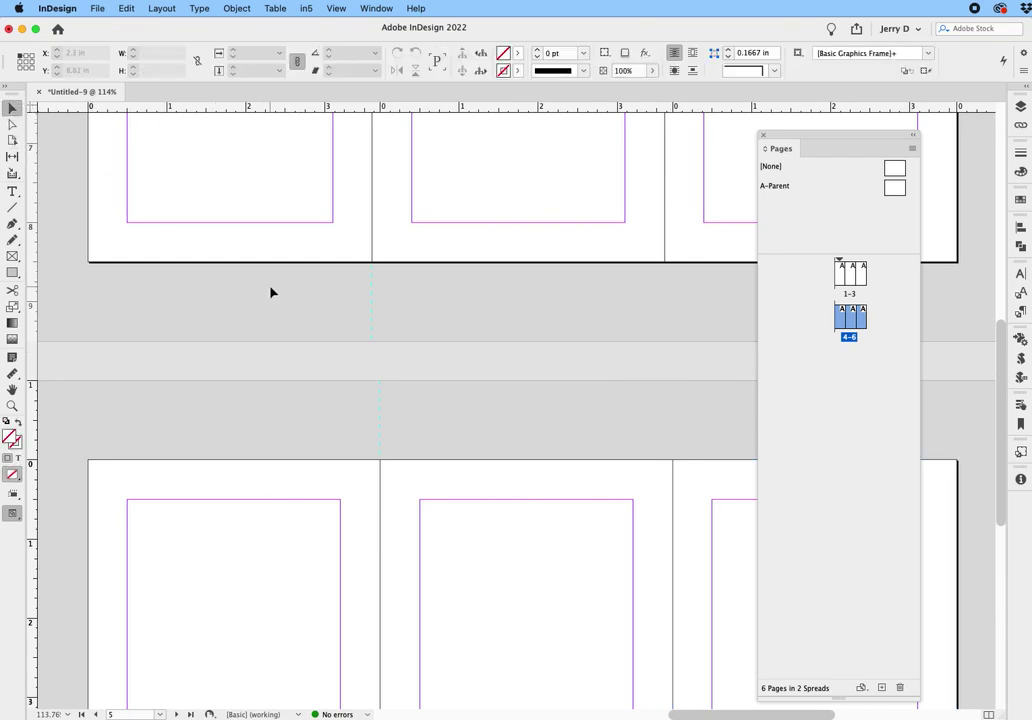
Step: Fit the second spread in the window and dock the floating Pages panel with the other collapsed panels
key("super+alt+0")
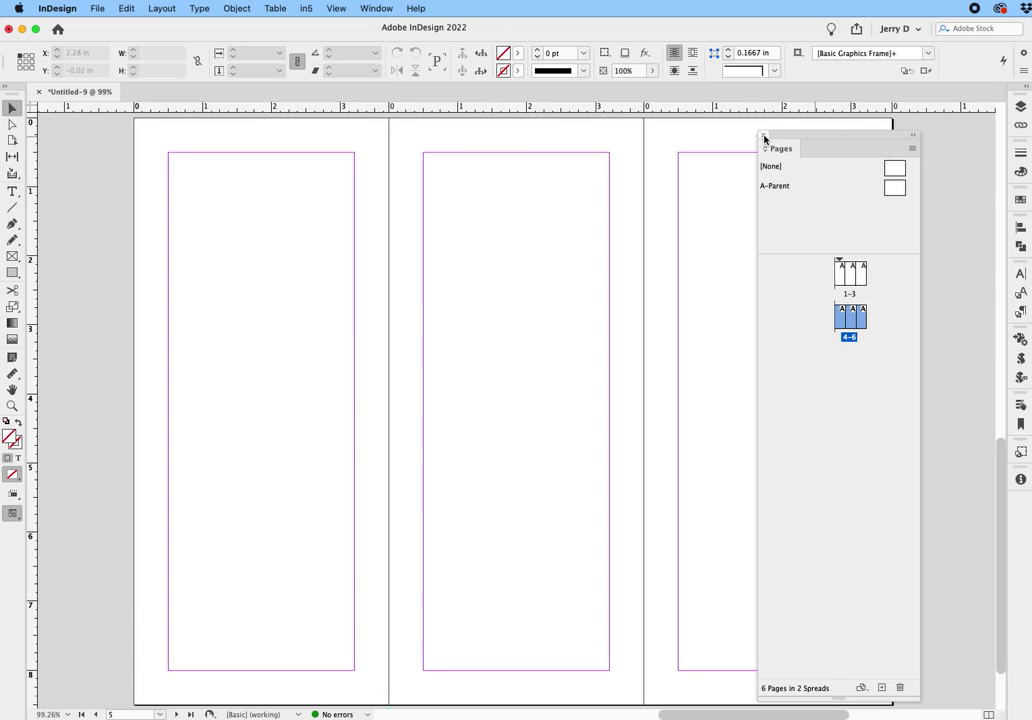
left_click_drag(855, 135, 858, 134)
double_click(1007, 98)
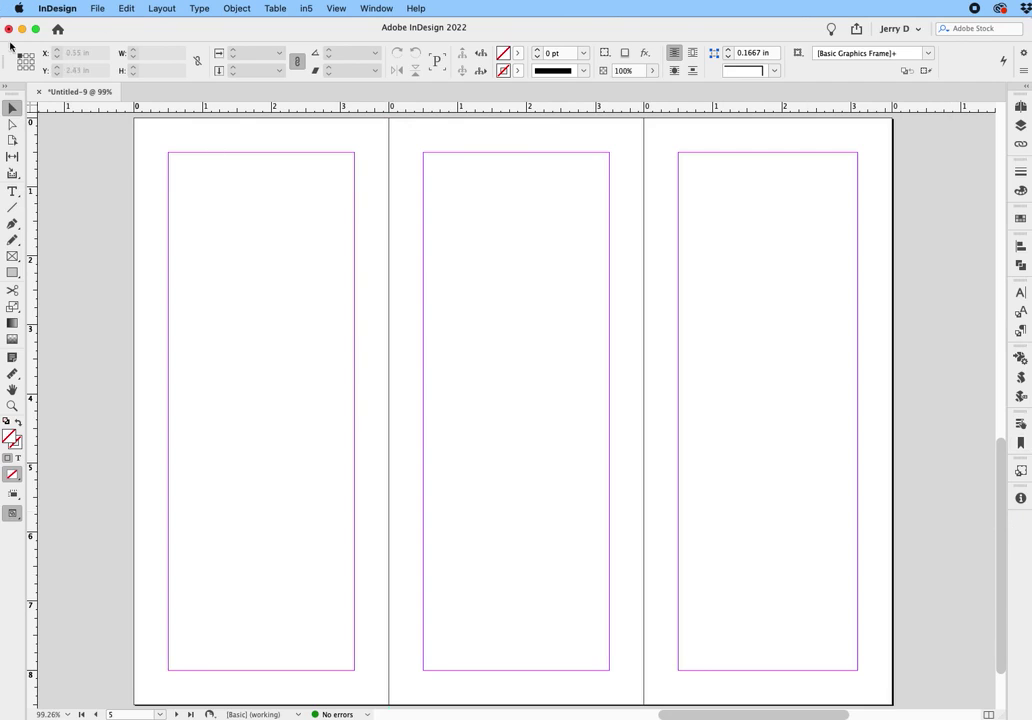
Step: Set the document bleed to 1/8 in on all sides and check it on both spreads
left_click(97, 8)
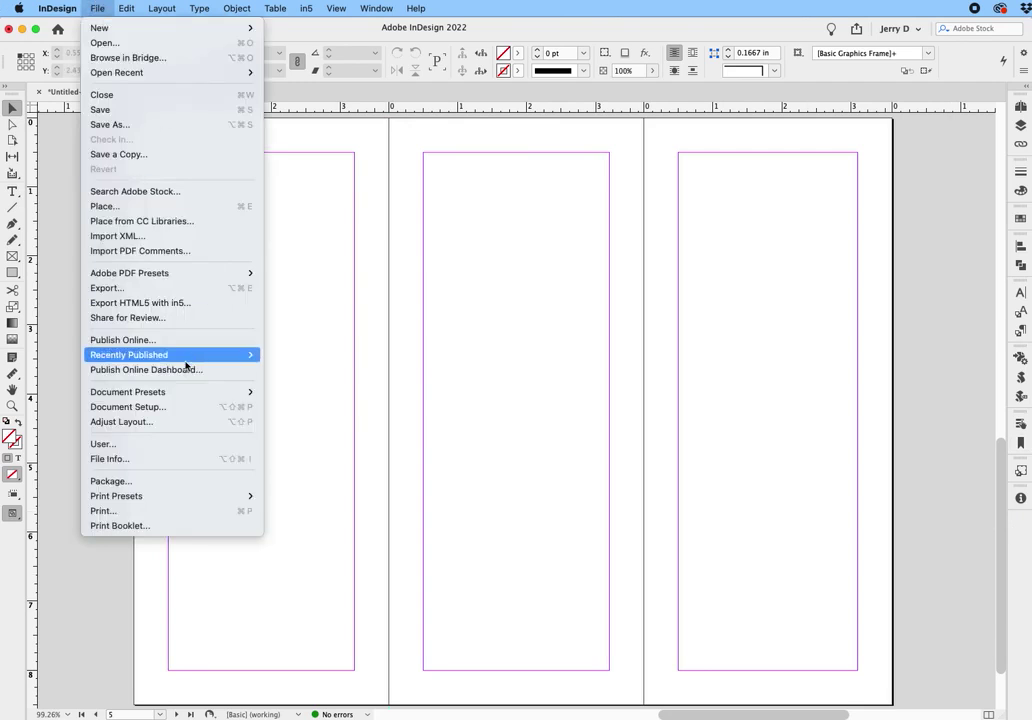
left_click(161, 410)
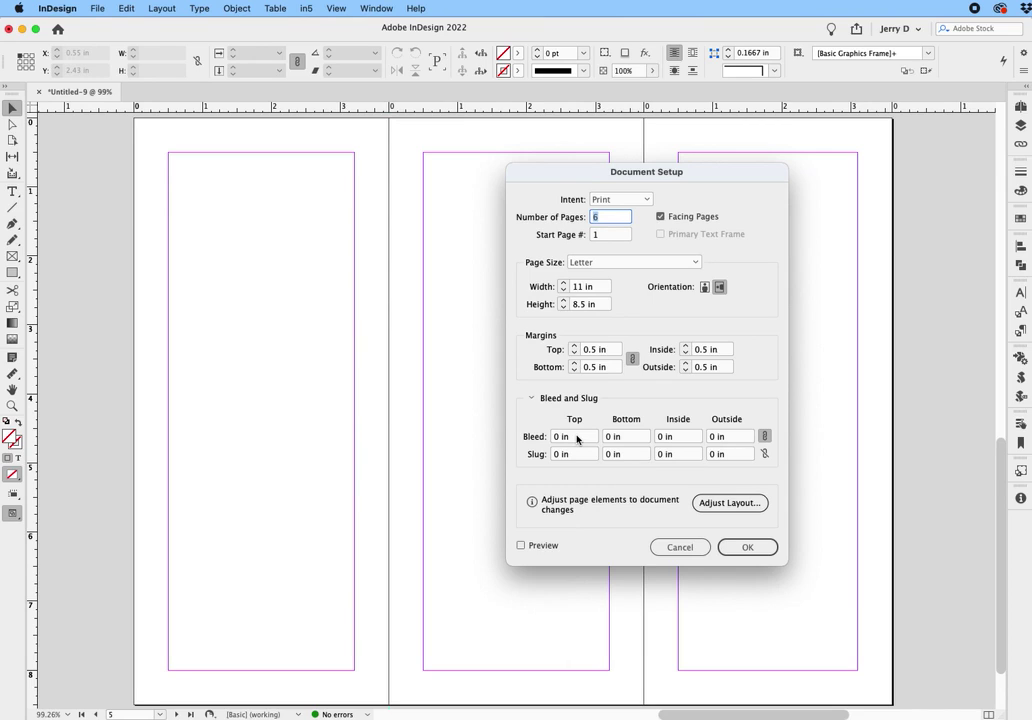
left_click(577, 438)
type("1/8")
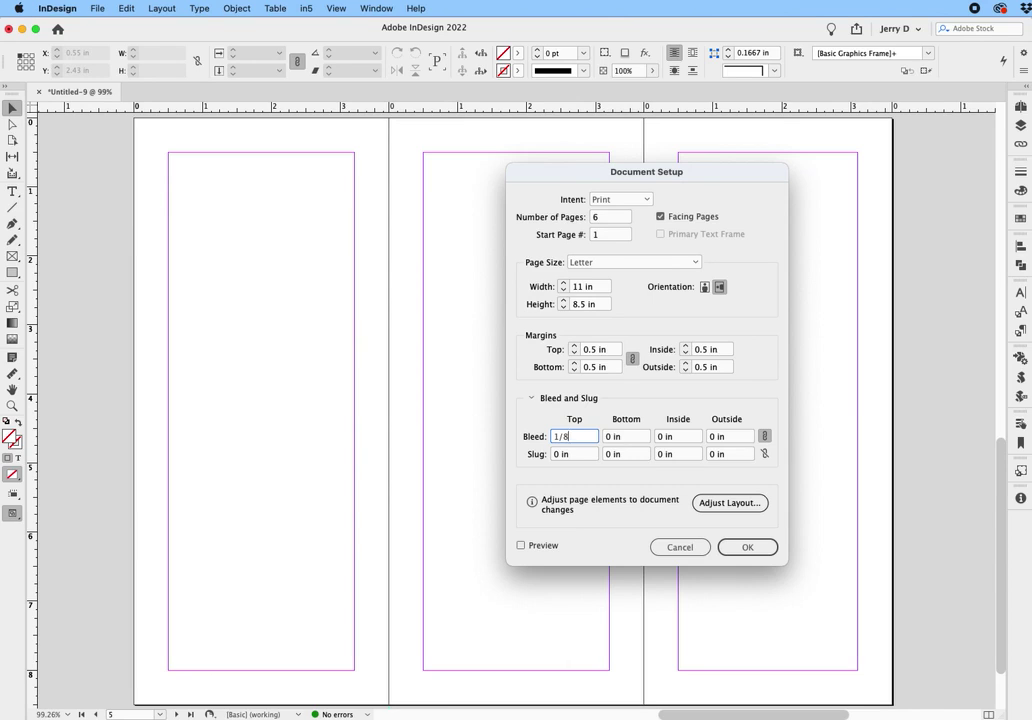
key("Return")
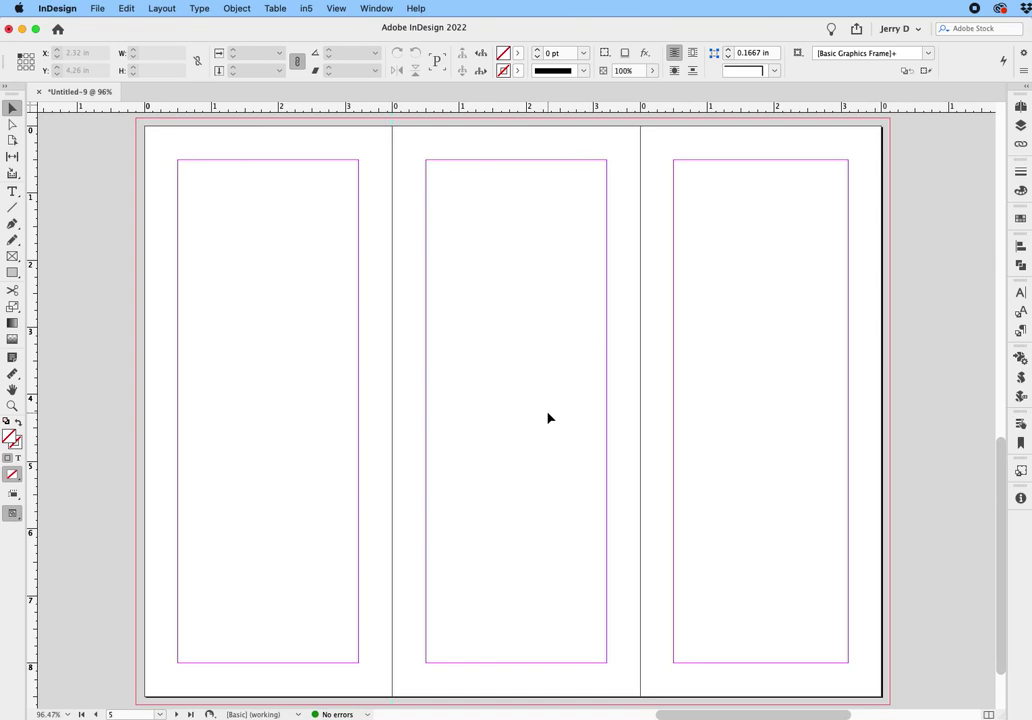
scroll(548, 418, "down", 3)
scroll(548, 418, "up", 20)
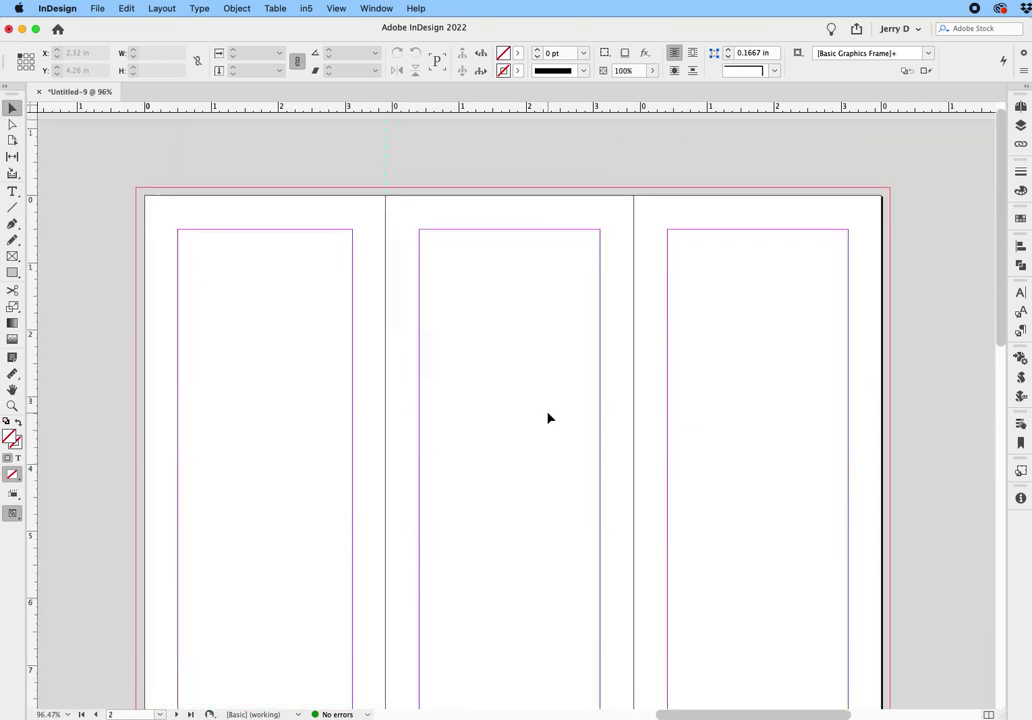
scroll(548, 418, "down", 2)
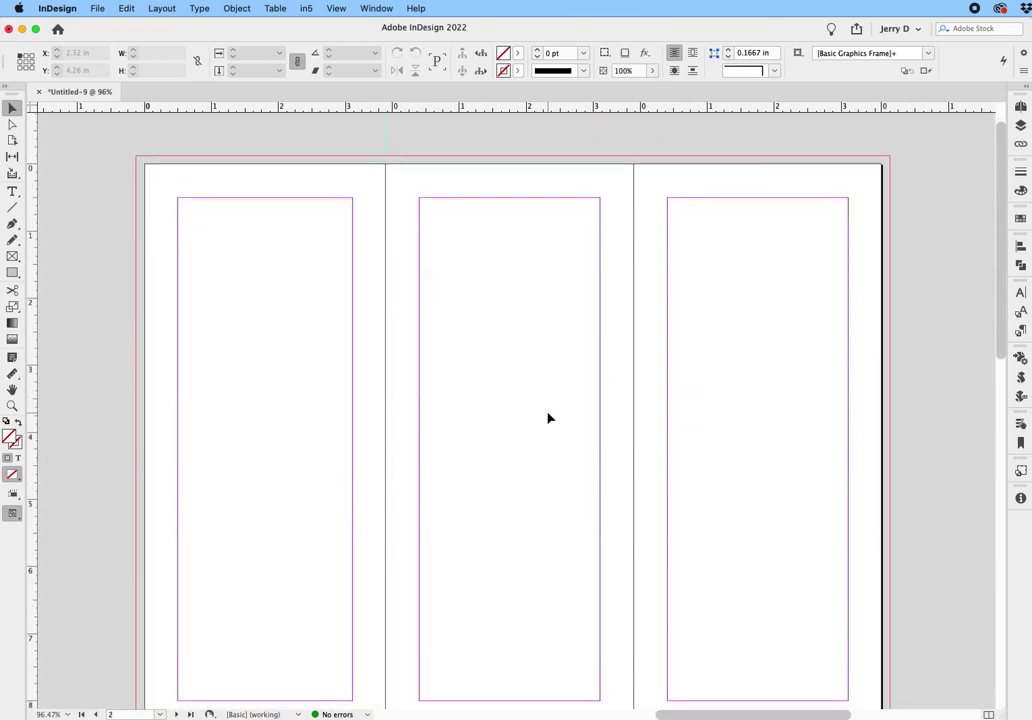
scroll(548, 418, "down", 1)
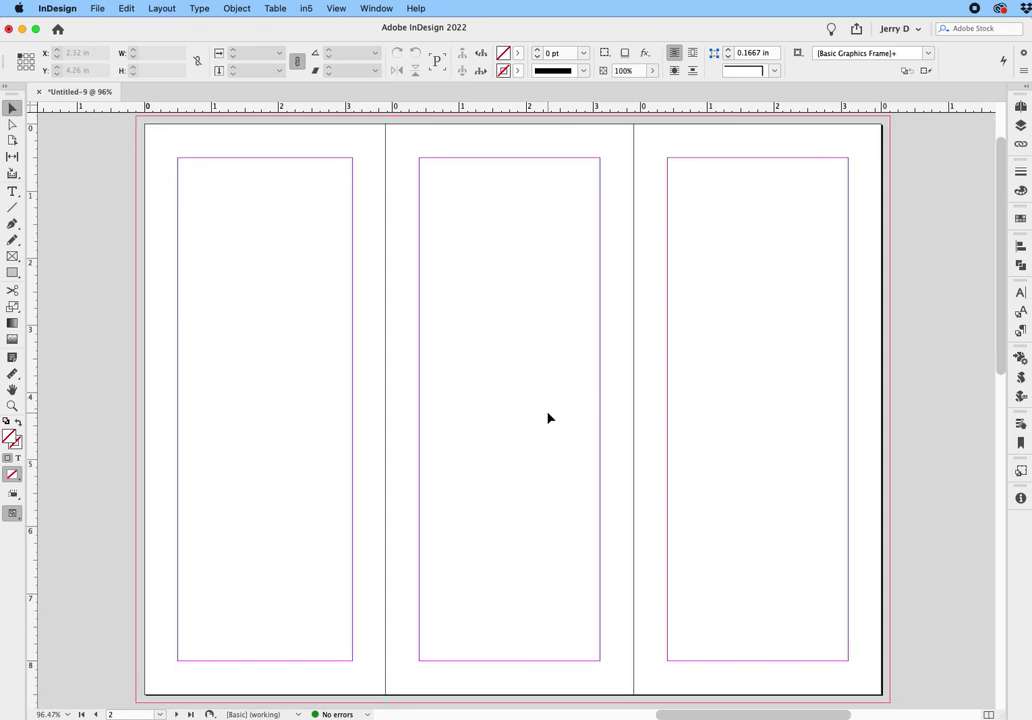